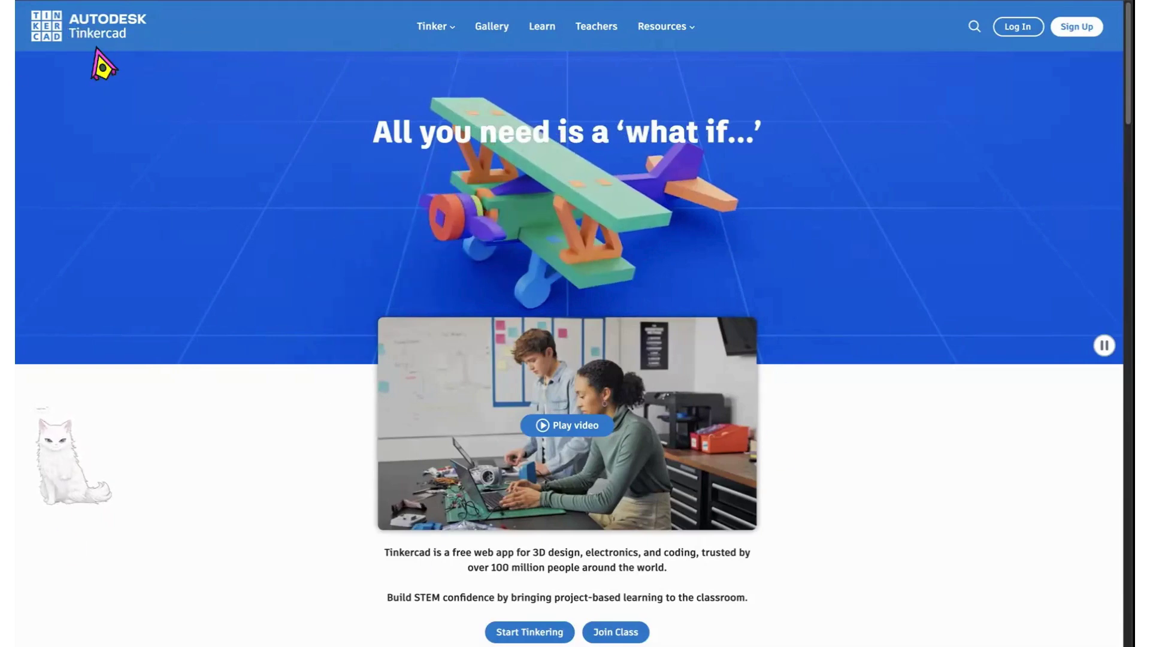
Browse the Tinkercad page, then start joining a class with Join Class.
scroll(347, 413, "down", 2)
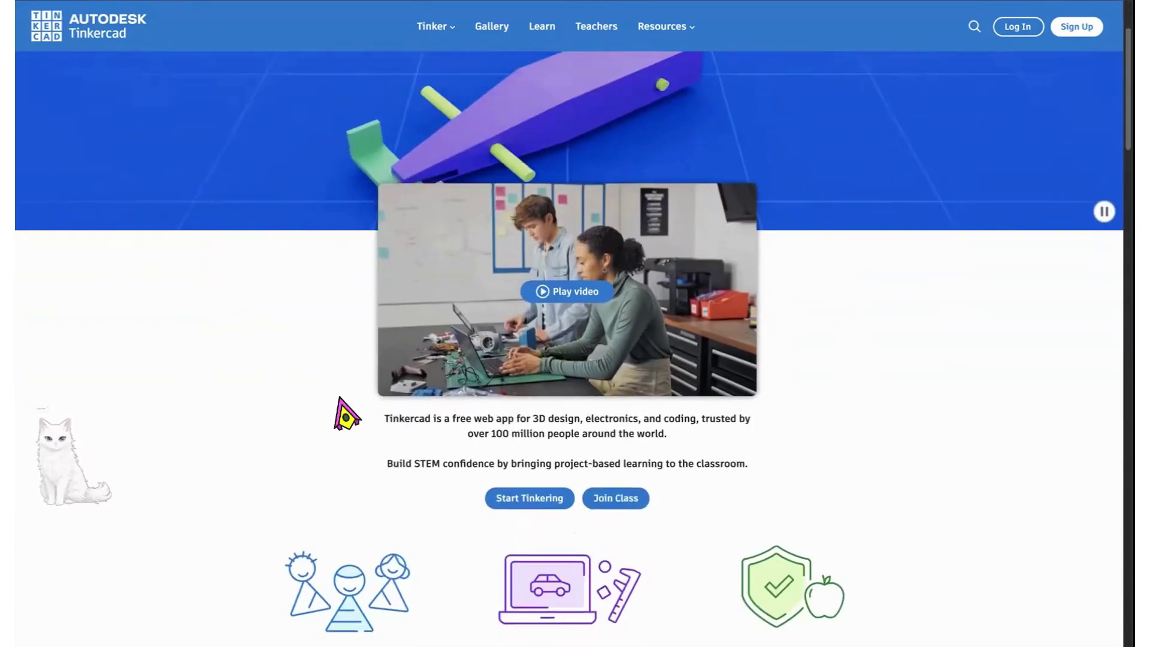
scroll(345, 359, "up", 2)
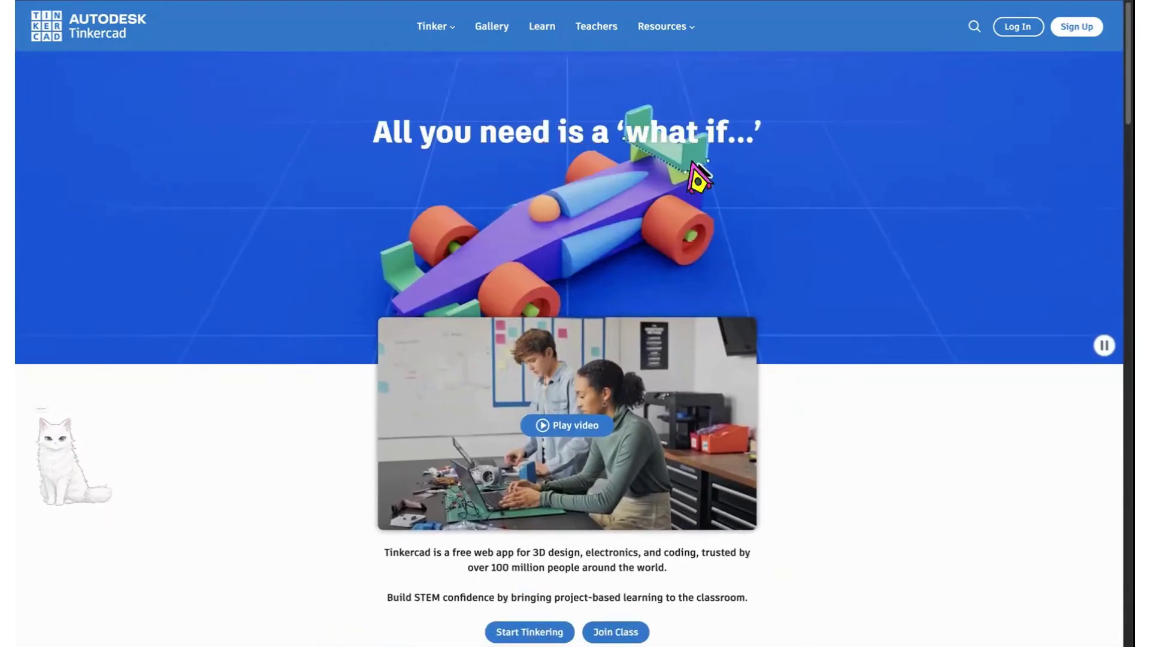
scroll(703, 419, "down", 1)
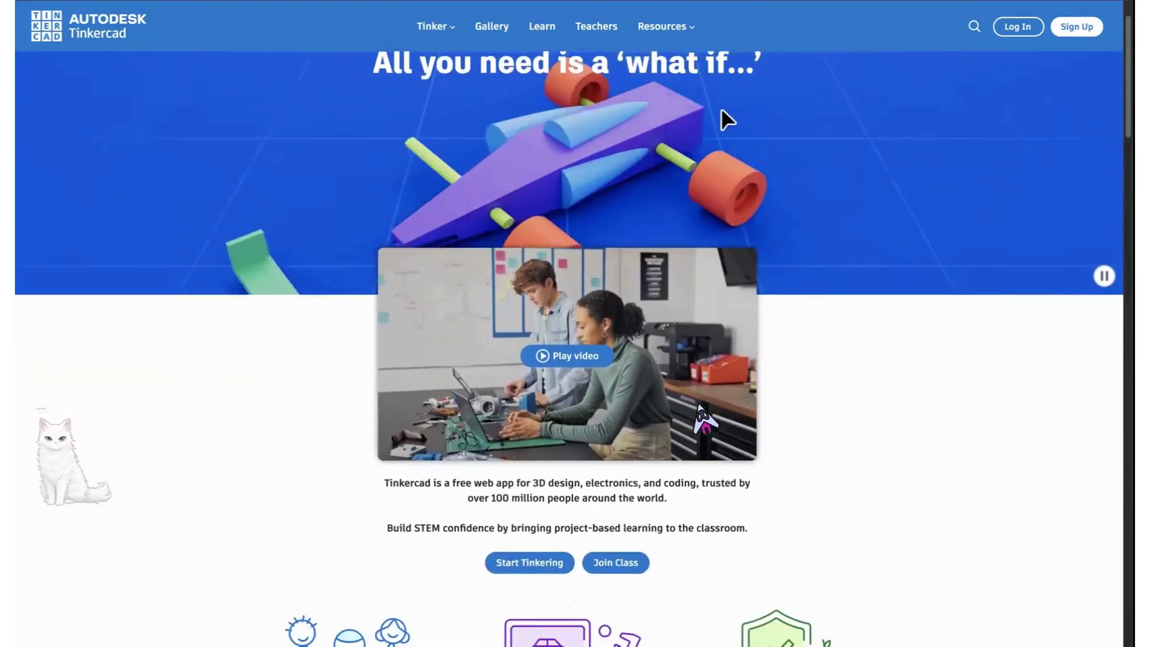
scroll(703, 419, "down", 1)
scroll(704, 420, "down", 2)
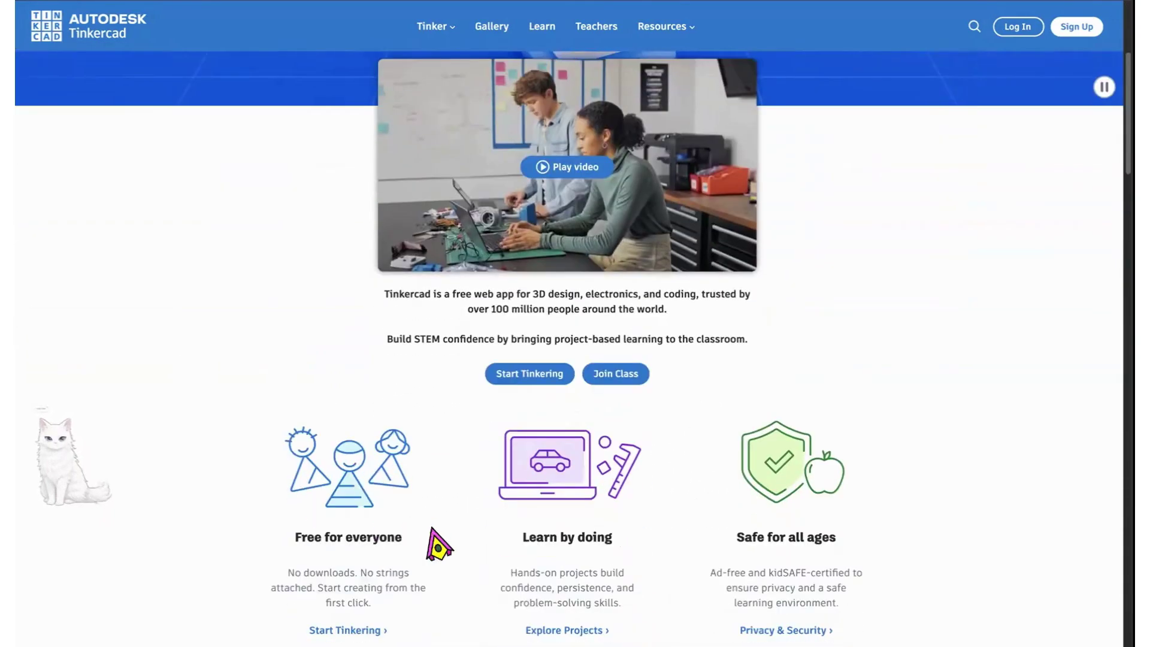
scroll(383, 539, "down", 2)
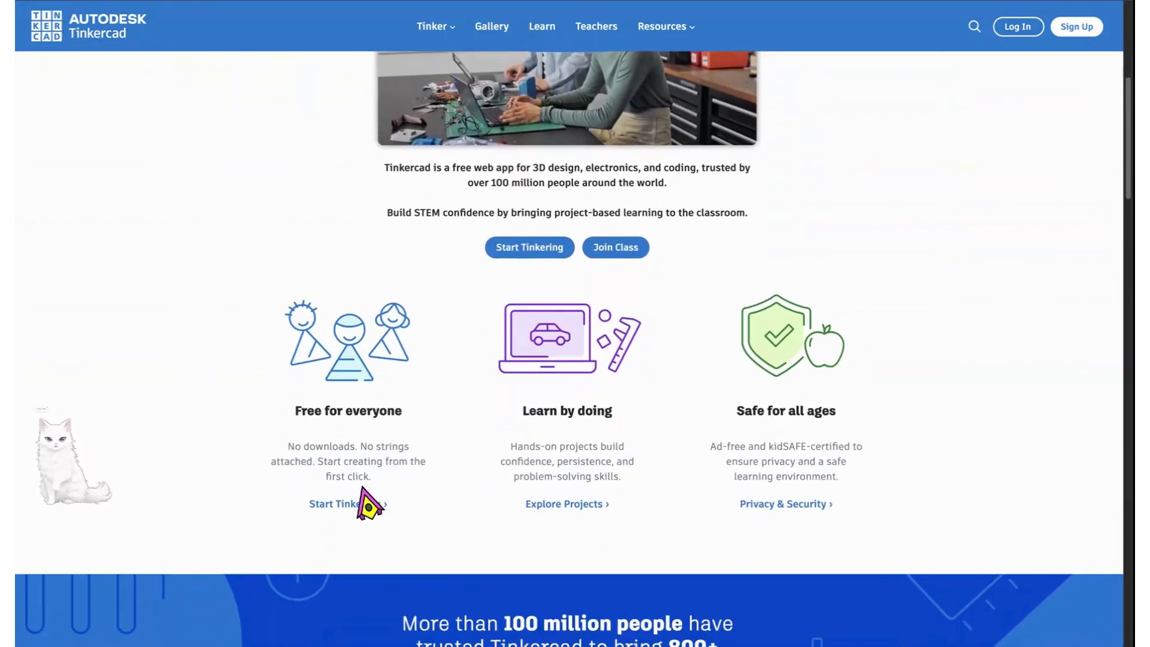
scroll(757, 455, "up", 5, "ctrl")
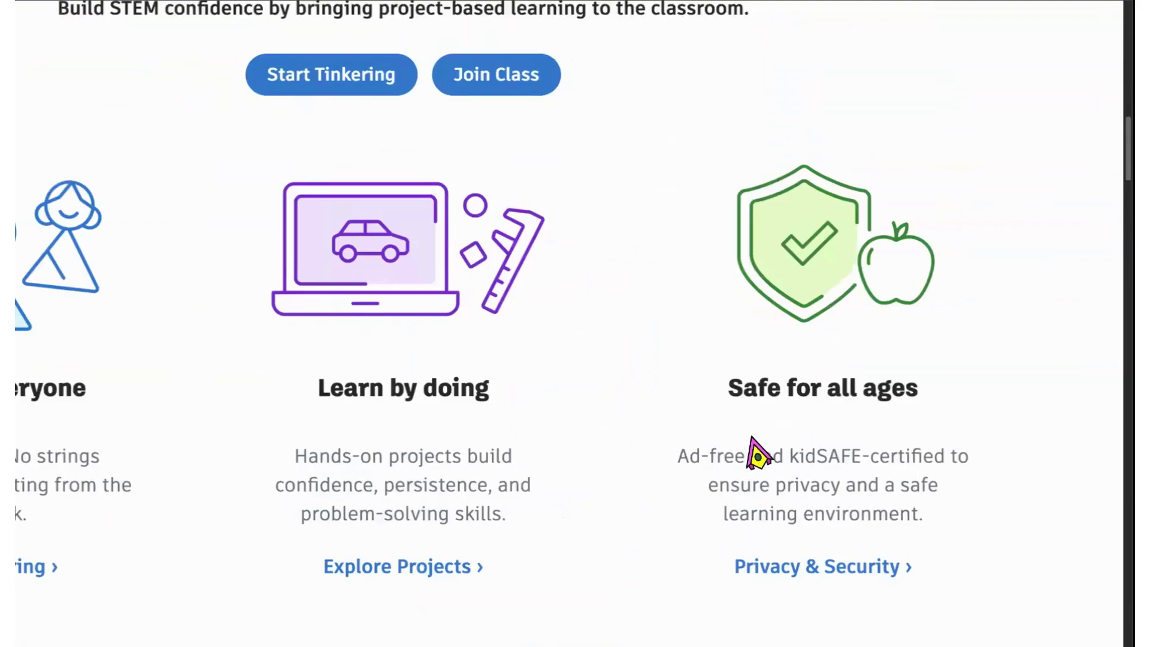
scroll(632, 427, "left", 1)
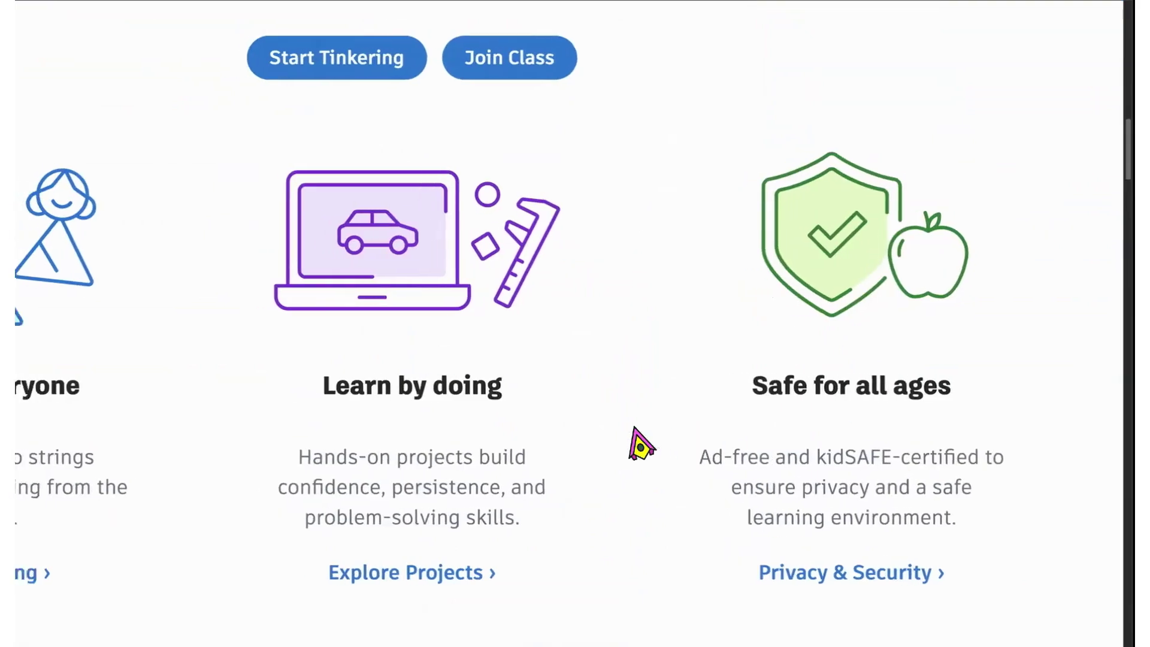
scroll(635, 427, "down", 1, "ctrl")
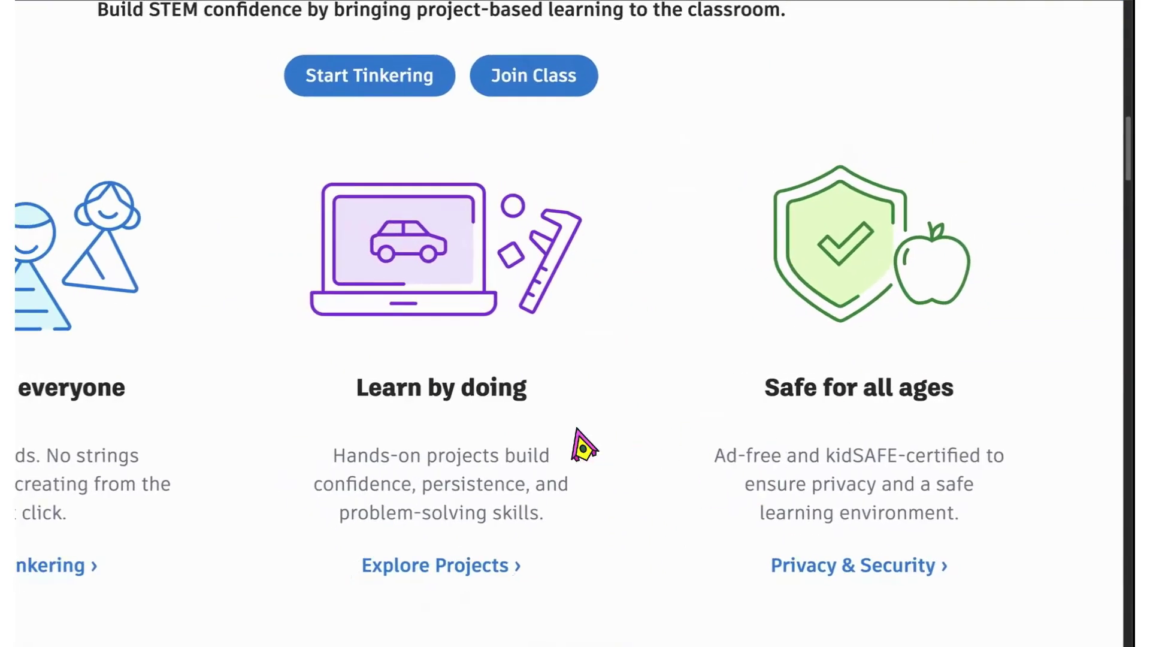
scroll(372, 403, "left", 2)
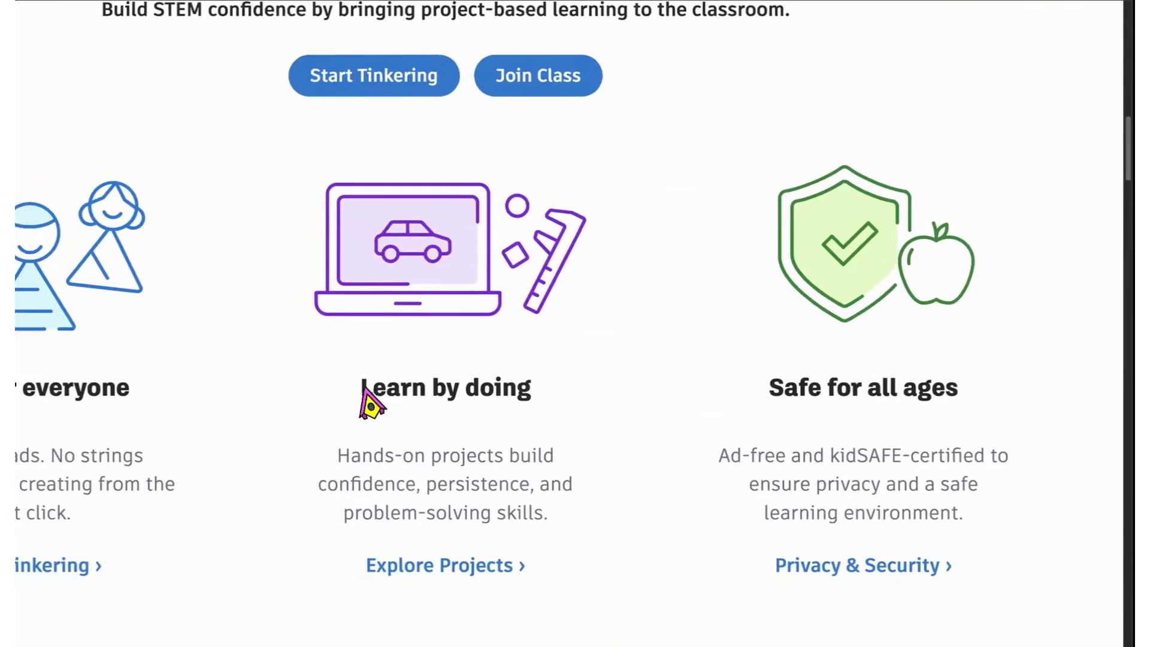
scroll(390, 393, "down", 3, "ctrl")
scroll(390, 393, "down", 5)
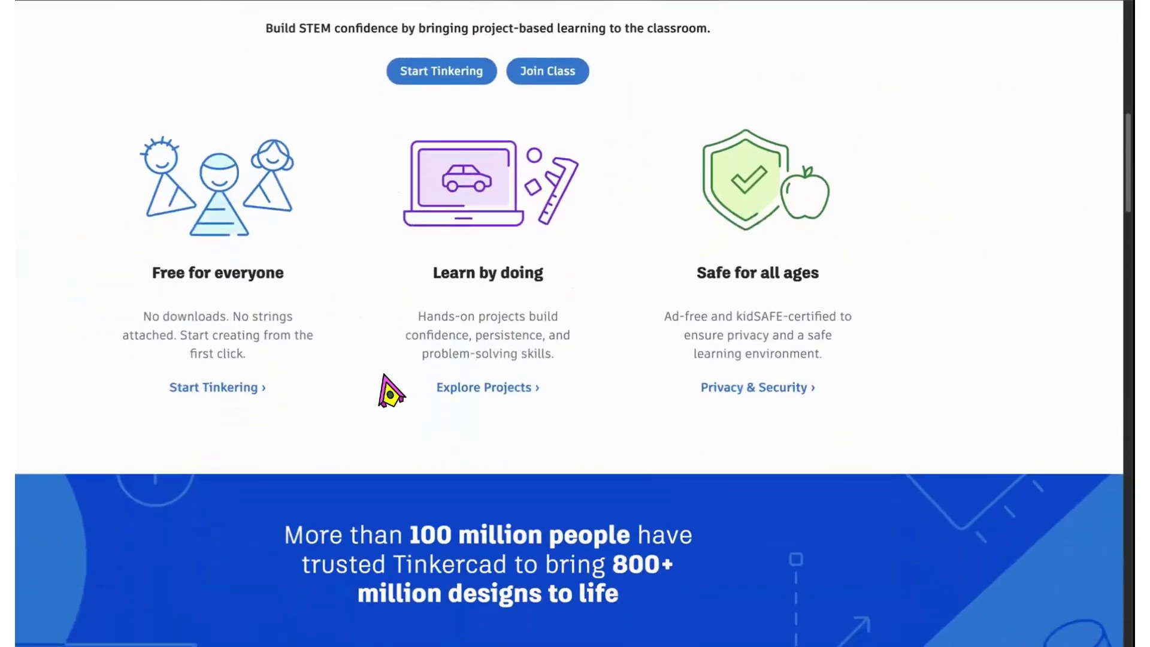
scroll(446, 362, "down", 3, "ctrl")
scroll(448, 363, "down", 6)
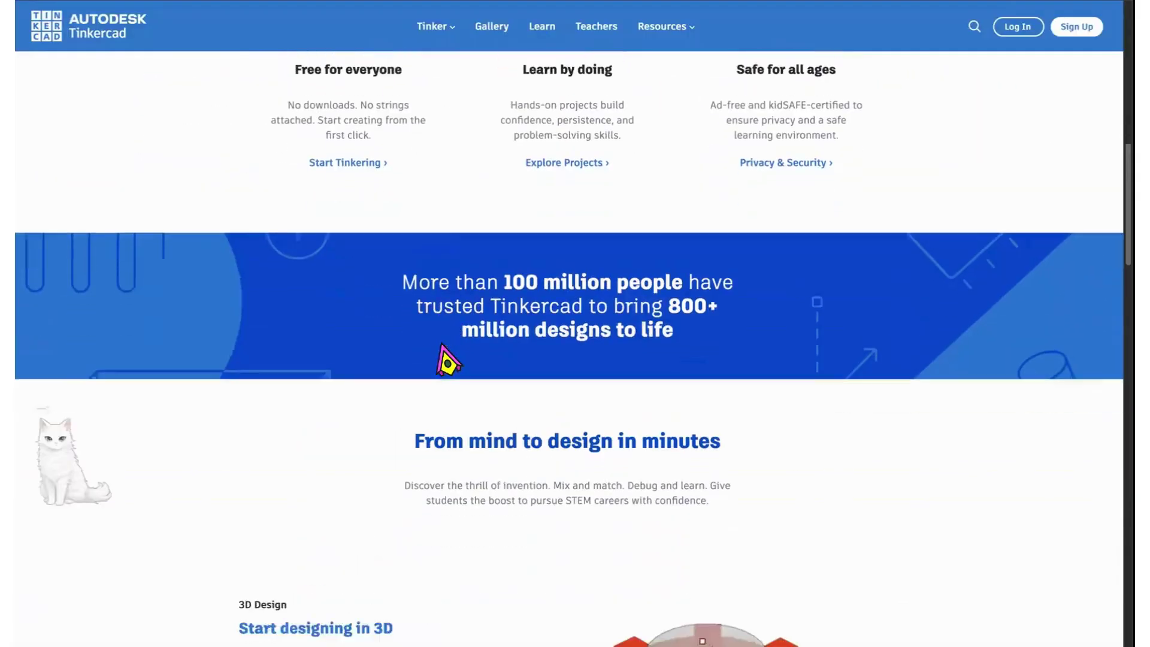
scroll(448, 363, "down", 15)
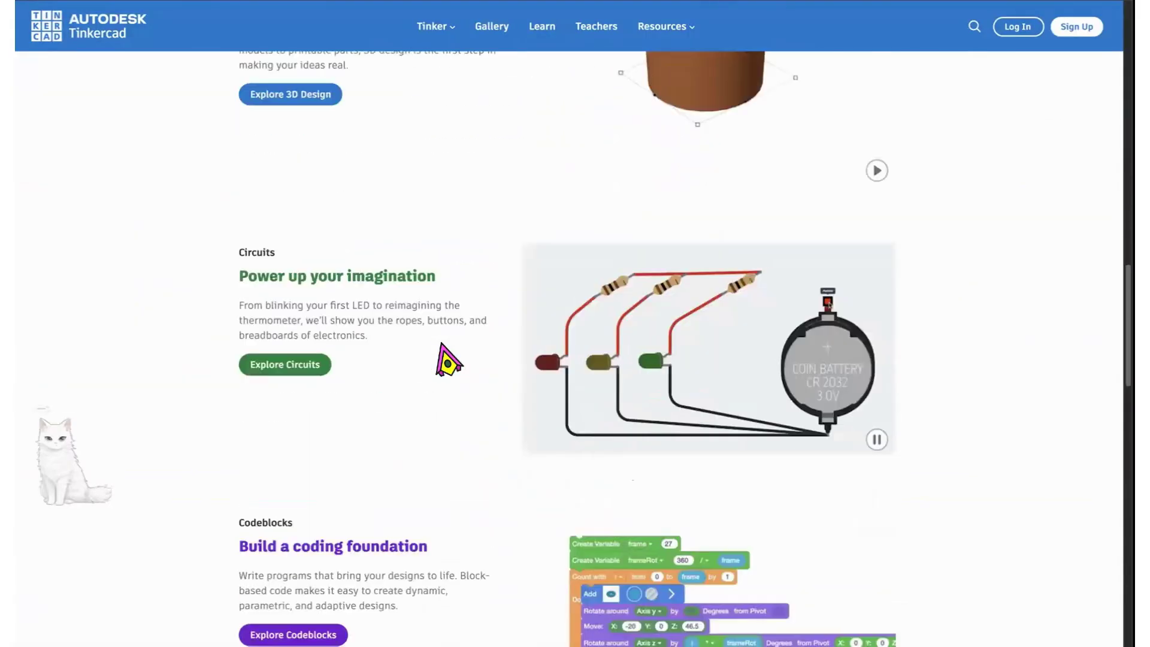
scroll(447, 363, "down", 2)
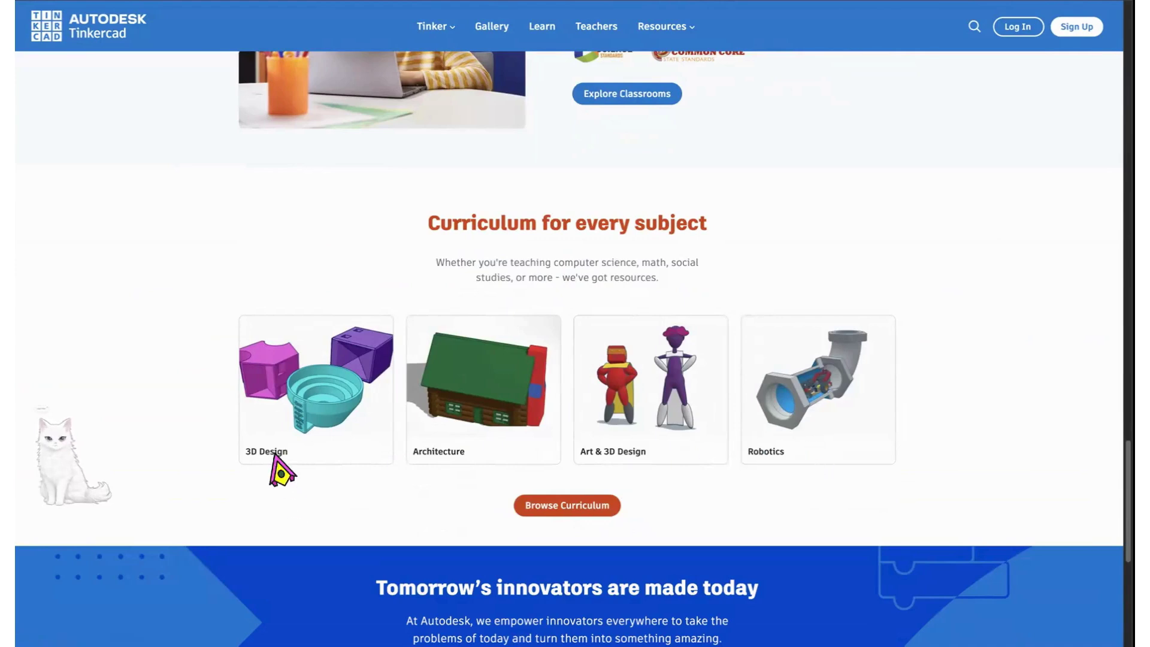
scroll(474, 359, "up", 3)
scroll(481, 376, "up", 5)
scroll(480, 376, "down", 5)
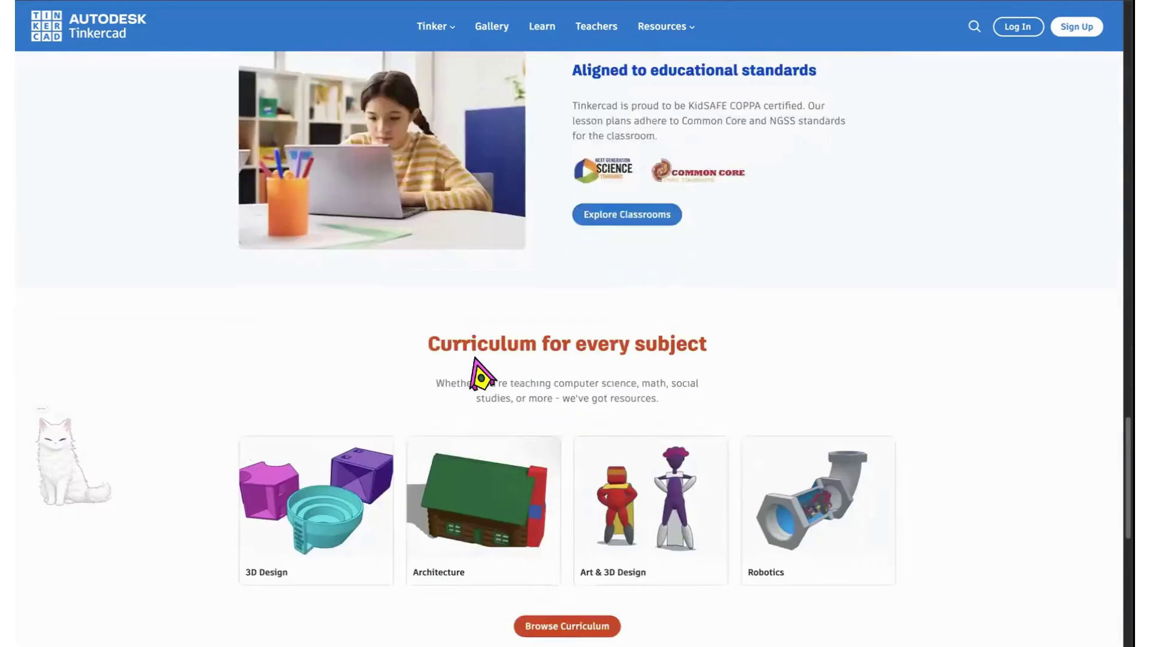
scroll(481, 376, "up", 15)
scroll(481, 376, "up", 3)
scroll(477, 372, "down", 6)
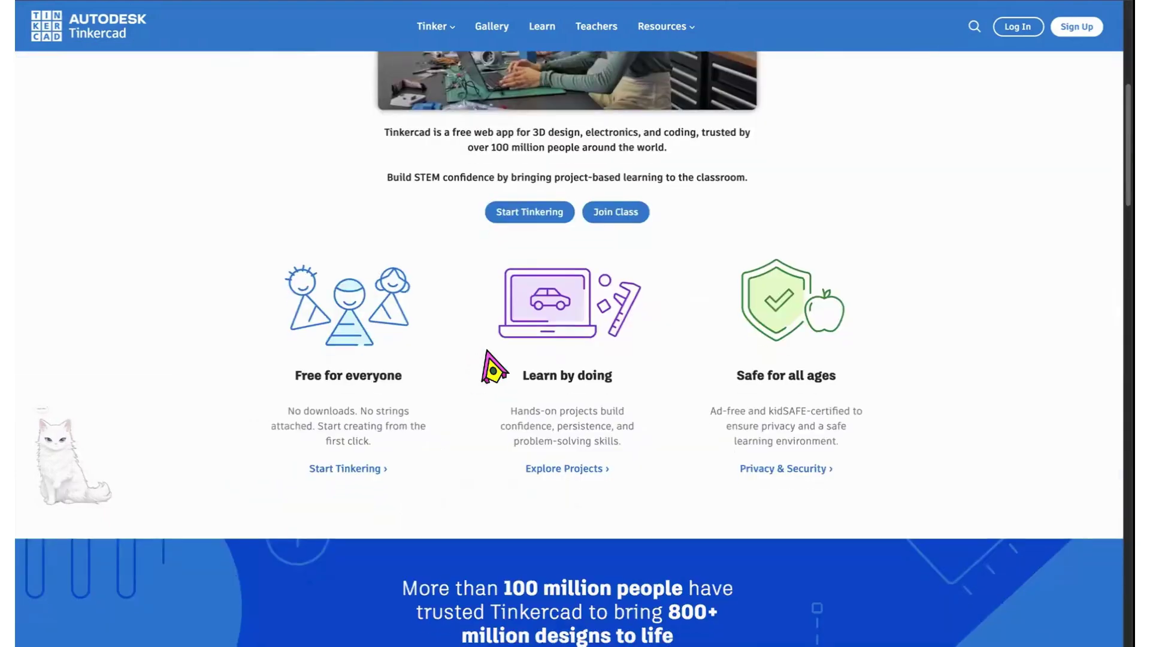
scroll(471, 412, "up", 7)
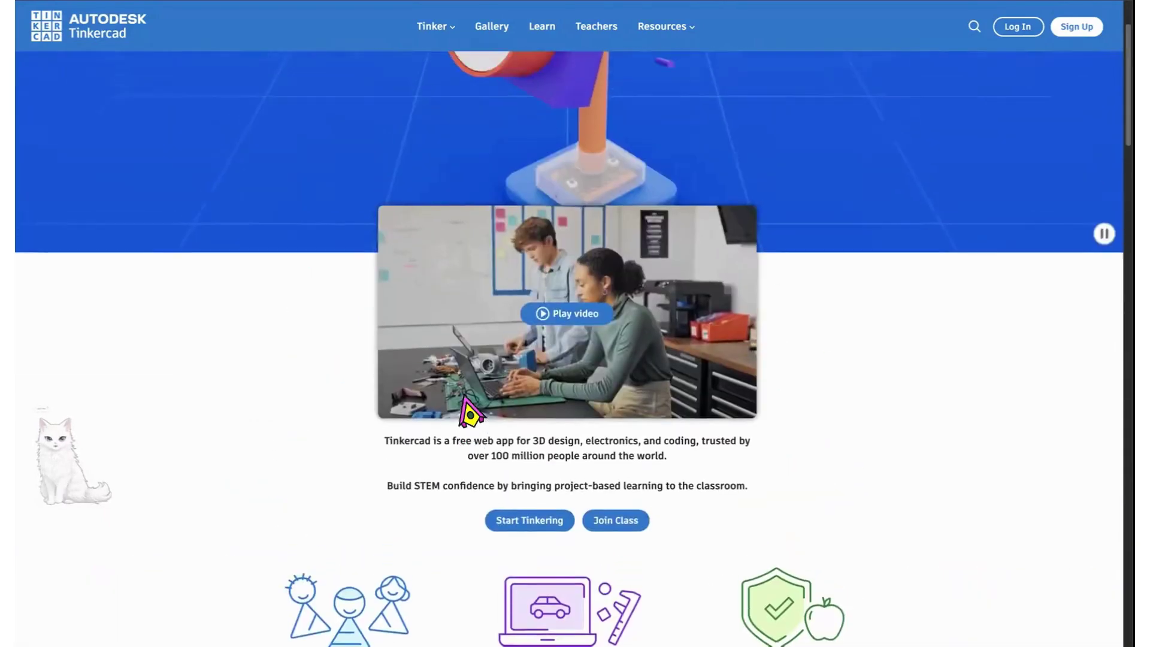
scroll(471, 412, "down", 5)
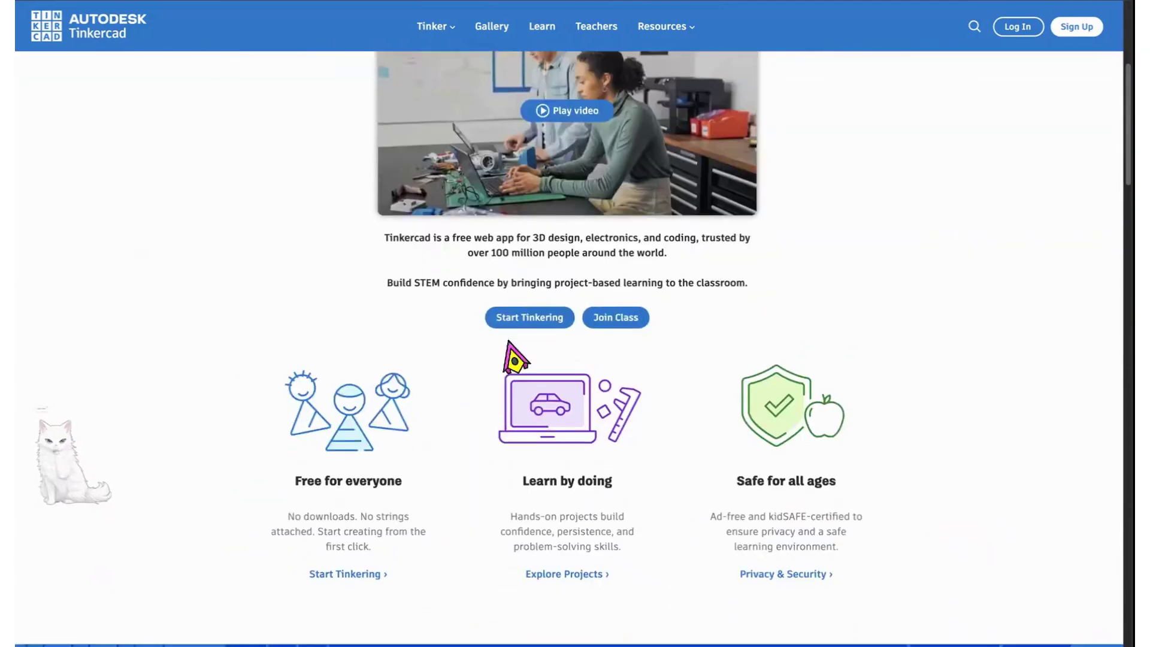
left_click(624, 318)
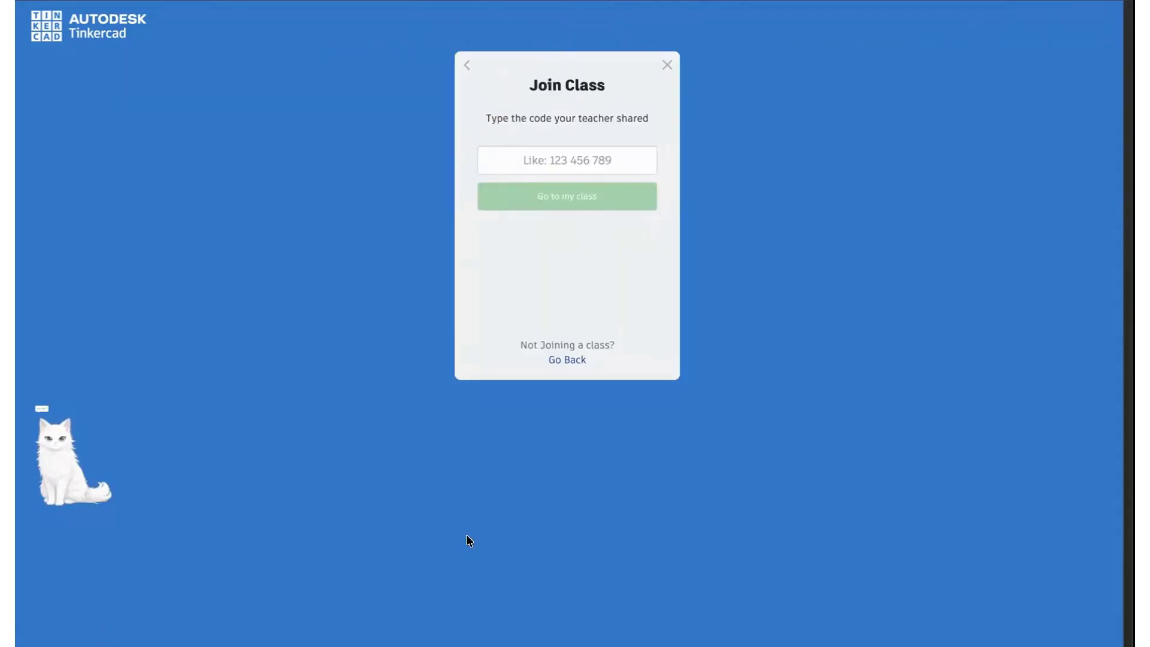
Fill in the teacher's saved class code from autofill and submit it.
left_click(560, 157)
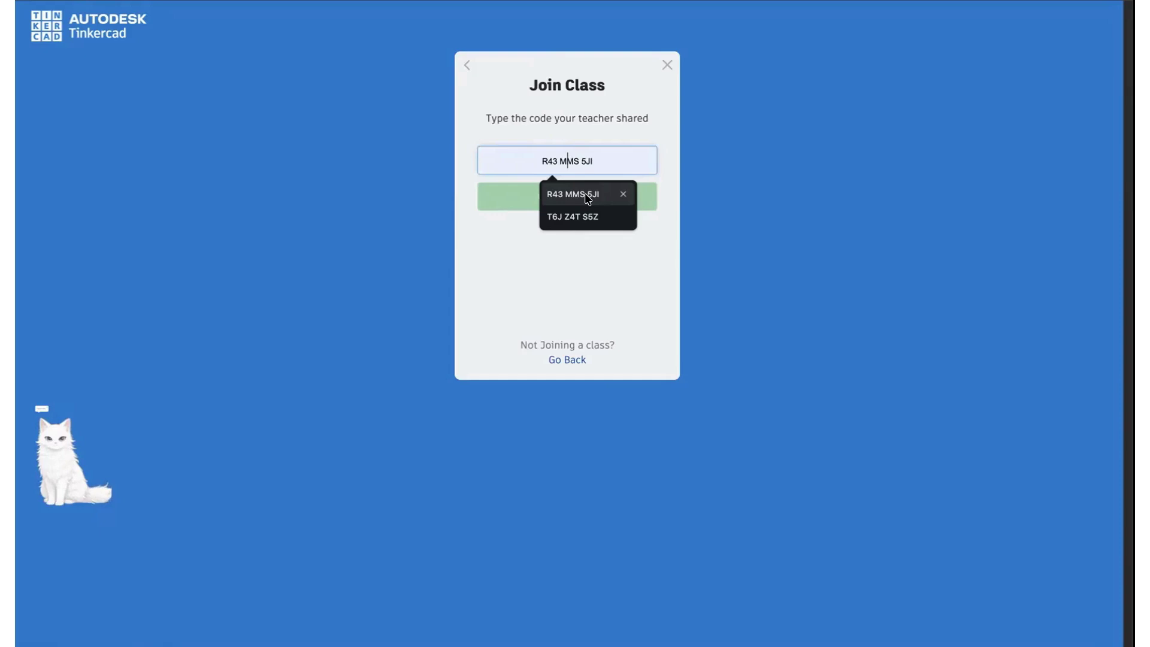
left_click(586, 195)
left_click(566, 161)
left_click(572, 193)
scroll(575, 154, "up", 1, "ctrl")
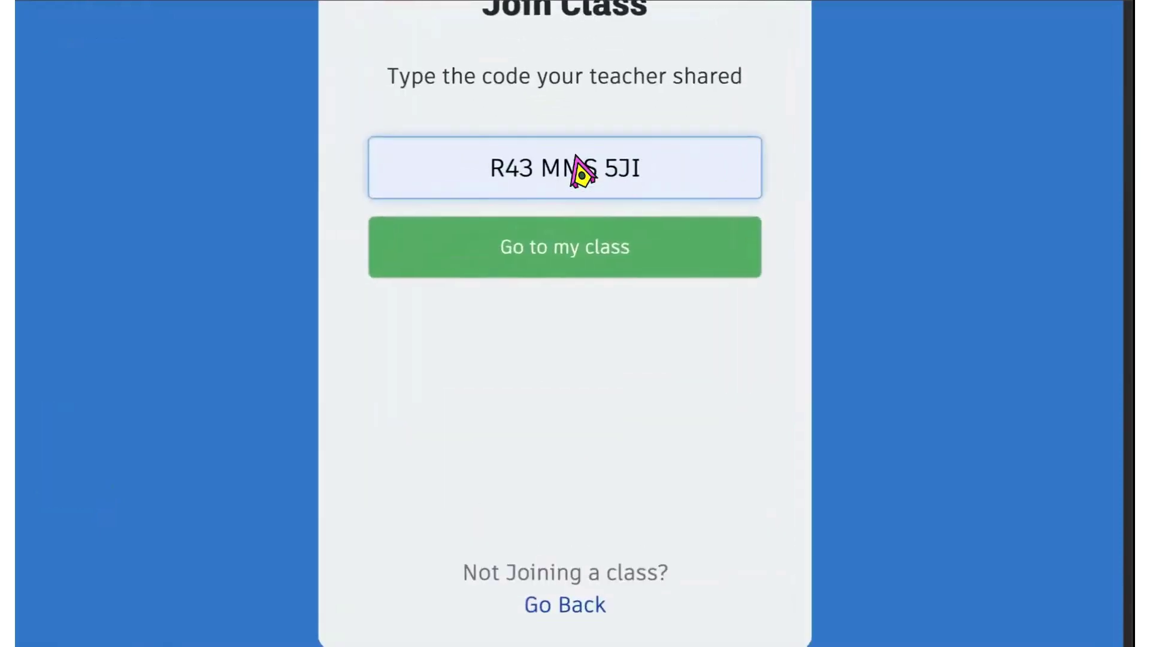
scroll(575, 154, "up", 1)
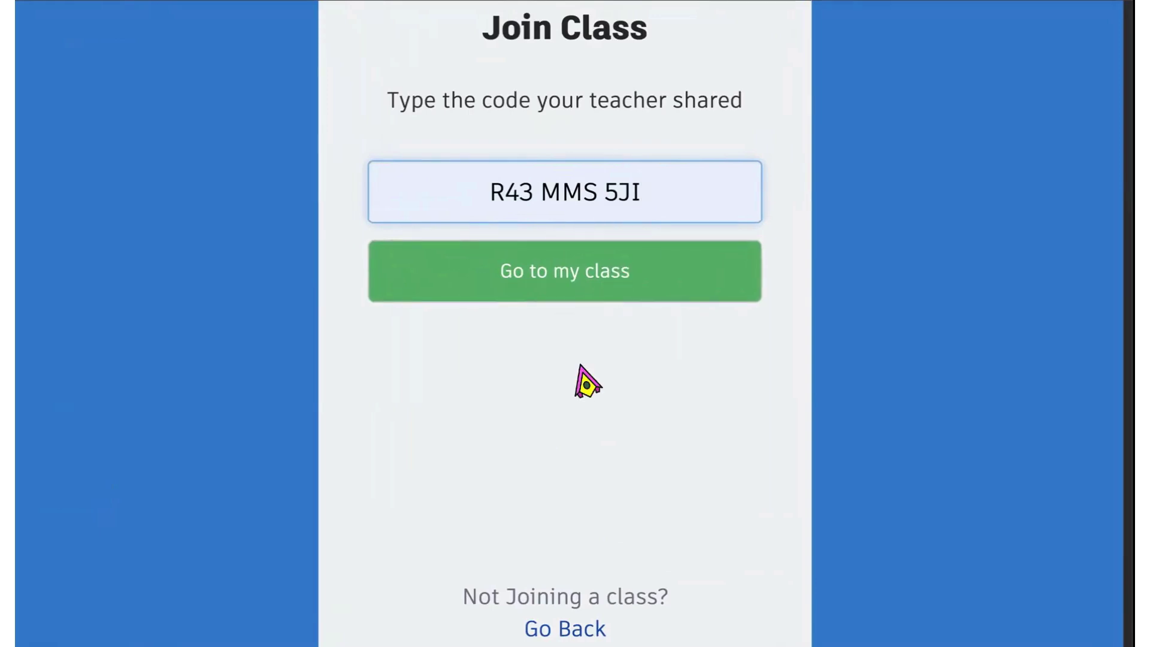
left_click(583, 270)
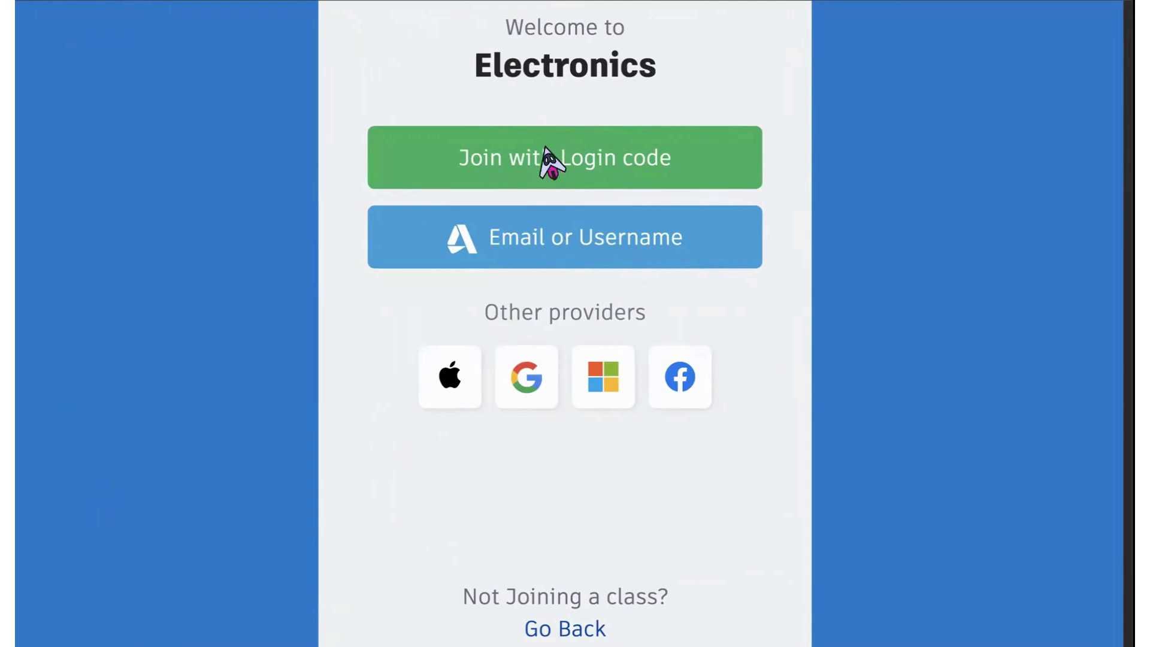
Enter the student login code, go to the class, then open Electronics from Classes.
left_click(544, 149)
left_click(550, 199)
type("zkz")
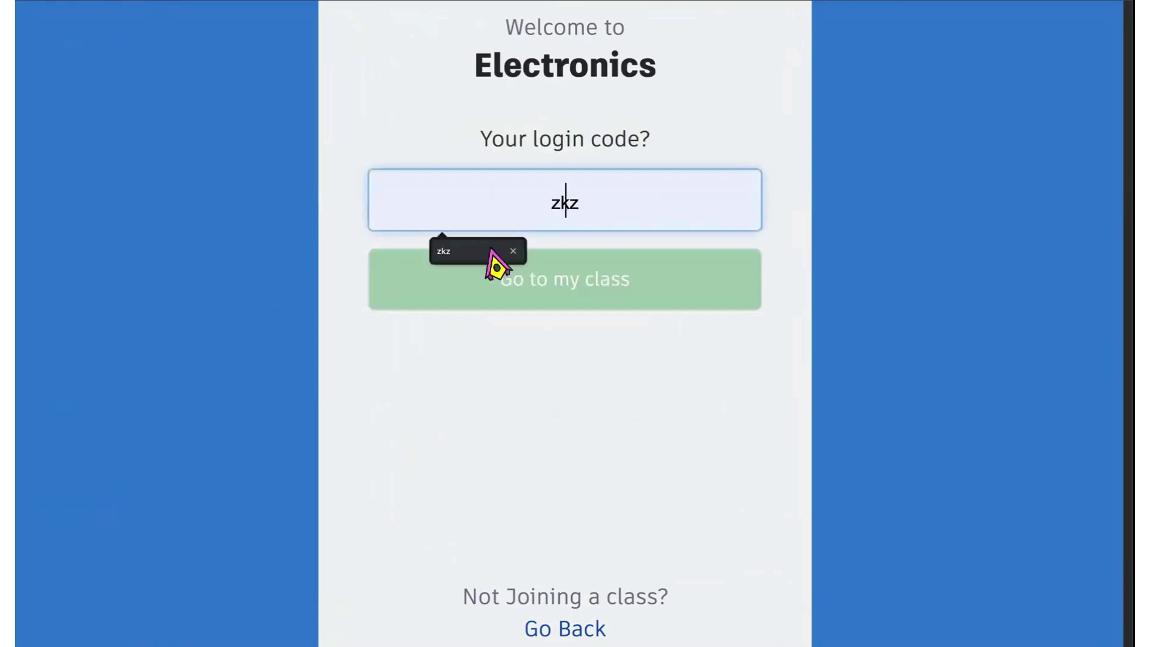
left_click(490, 250)
left_click(554, 303)
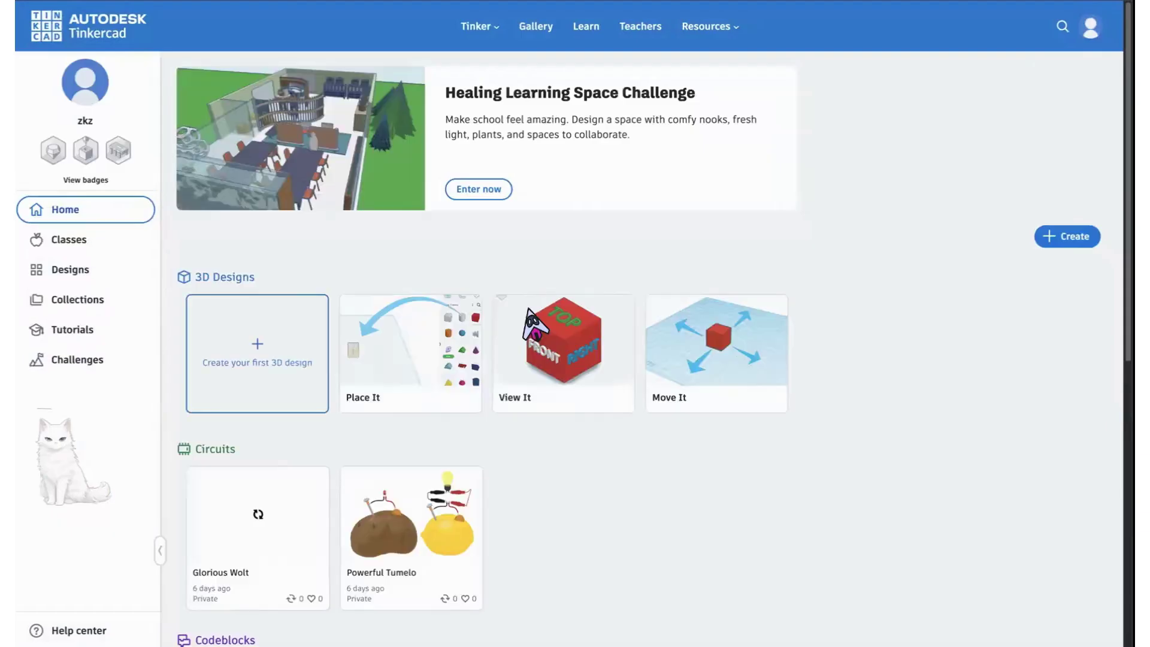
left_click(88, 240)
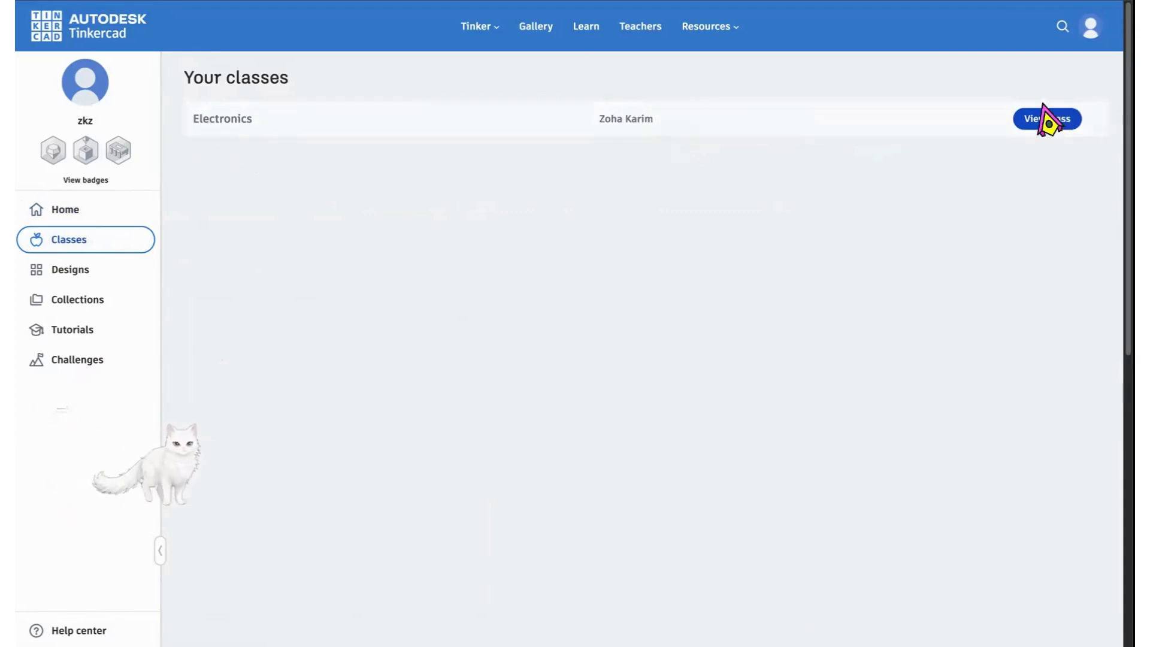
left_click(1048, 122)
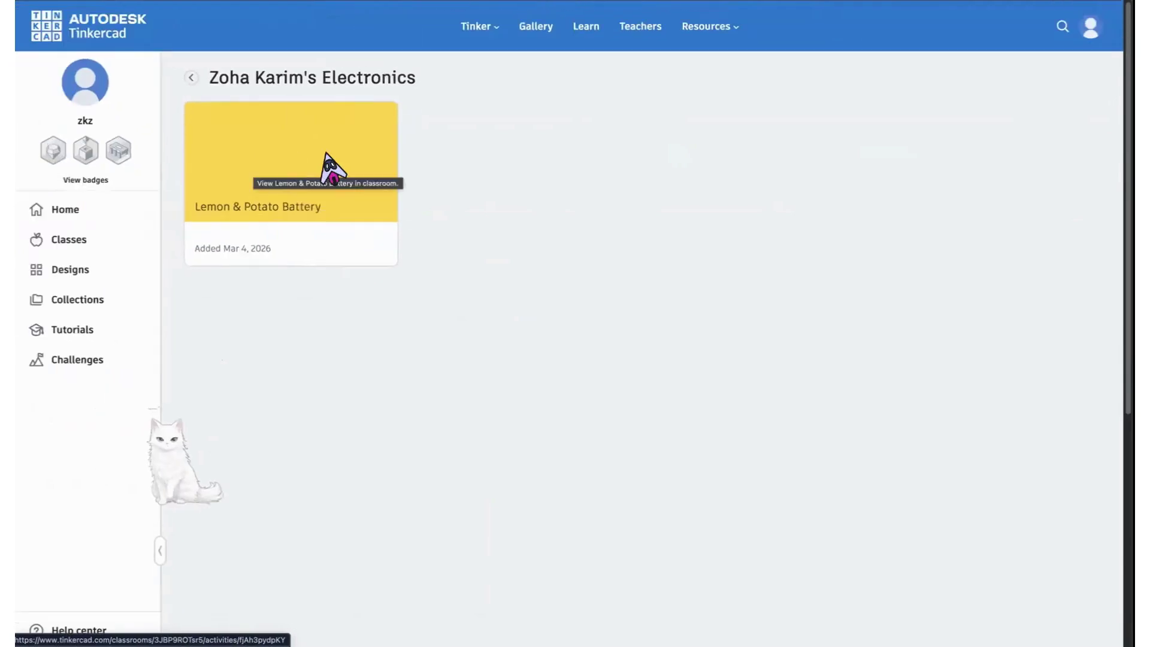
Open the Lemon & Potato Battery activity and filter its designs to Circuits.
left_click(325, 156)
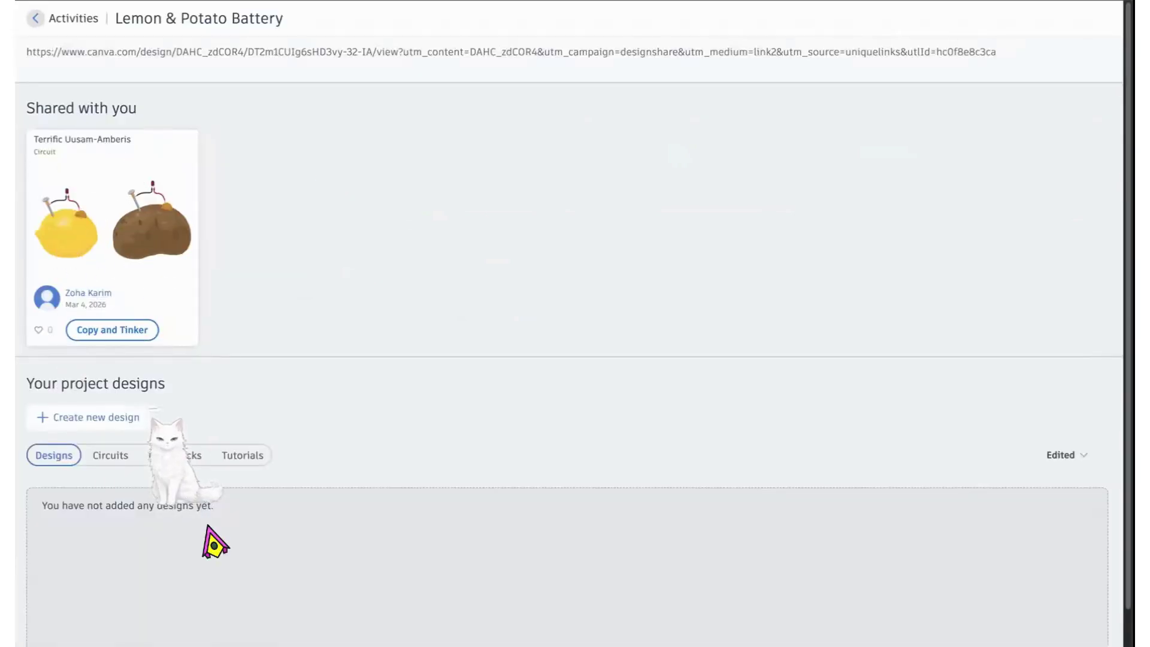
scroll(216, 542, "down", 1)
left_click(122, 424)
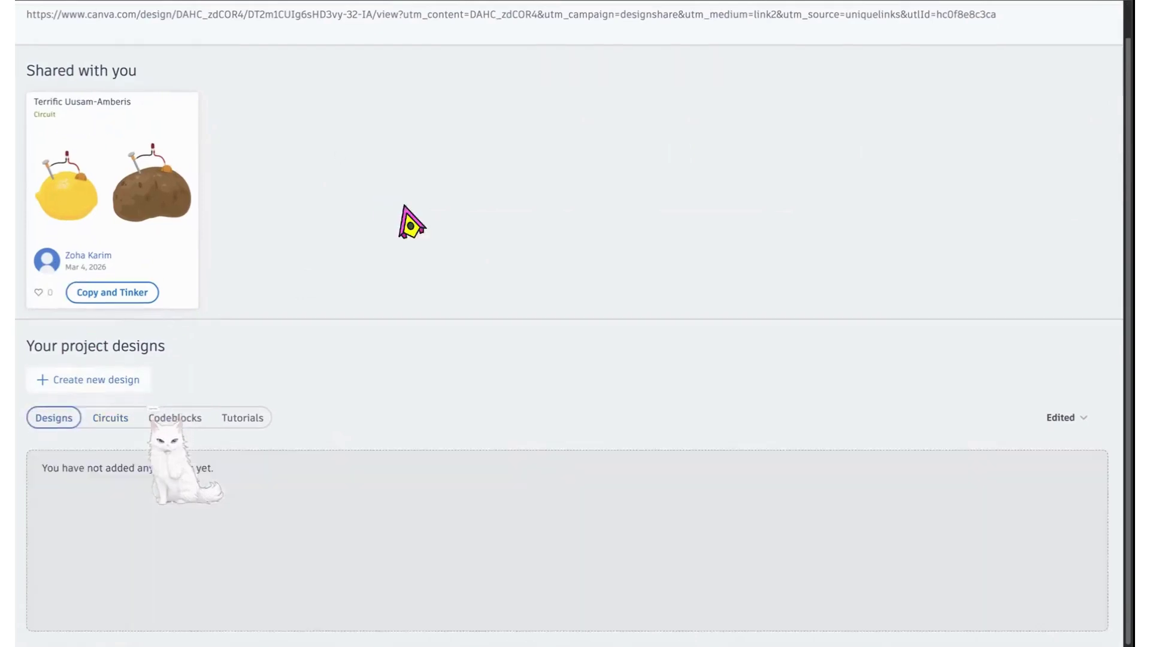
scroll(360, 204, "up", 1)
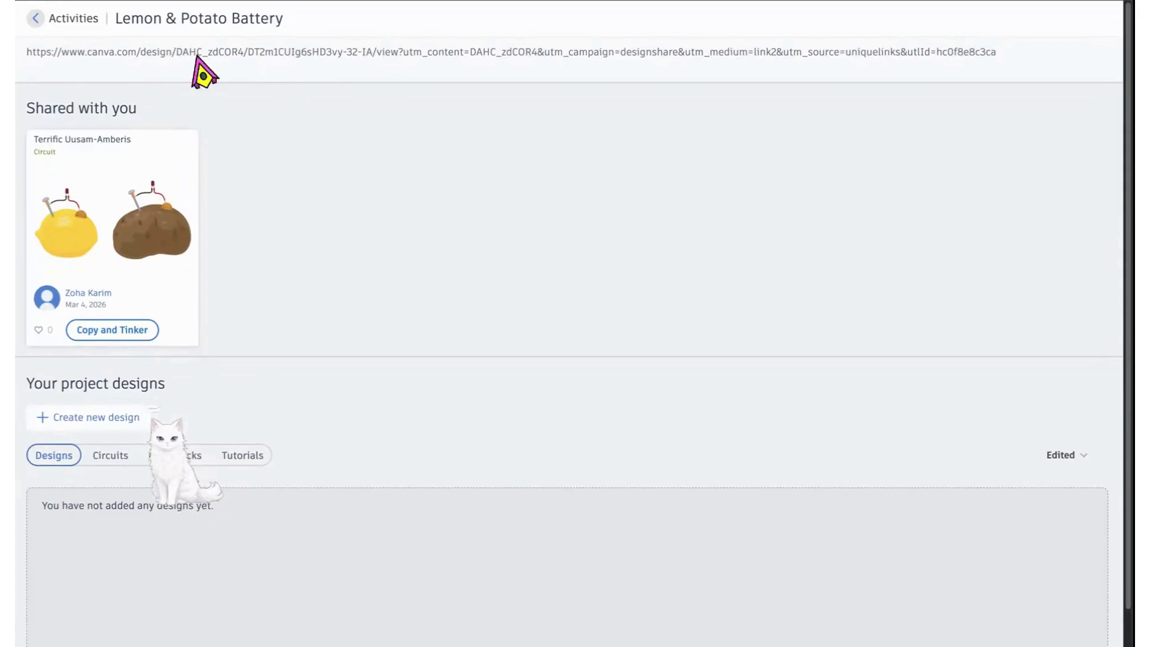
Reopen the activity from the class list and select the full Canva presentation URL.
left_click(35, 18)
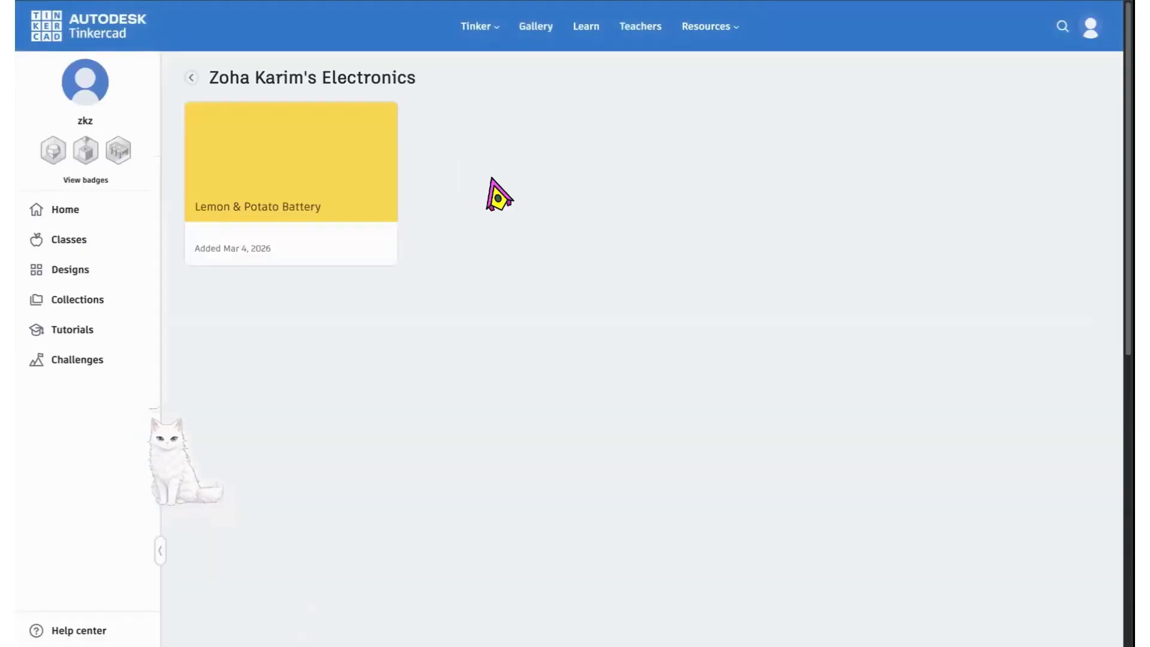
left_click(294, 191)
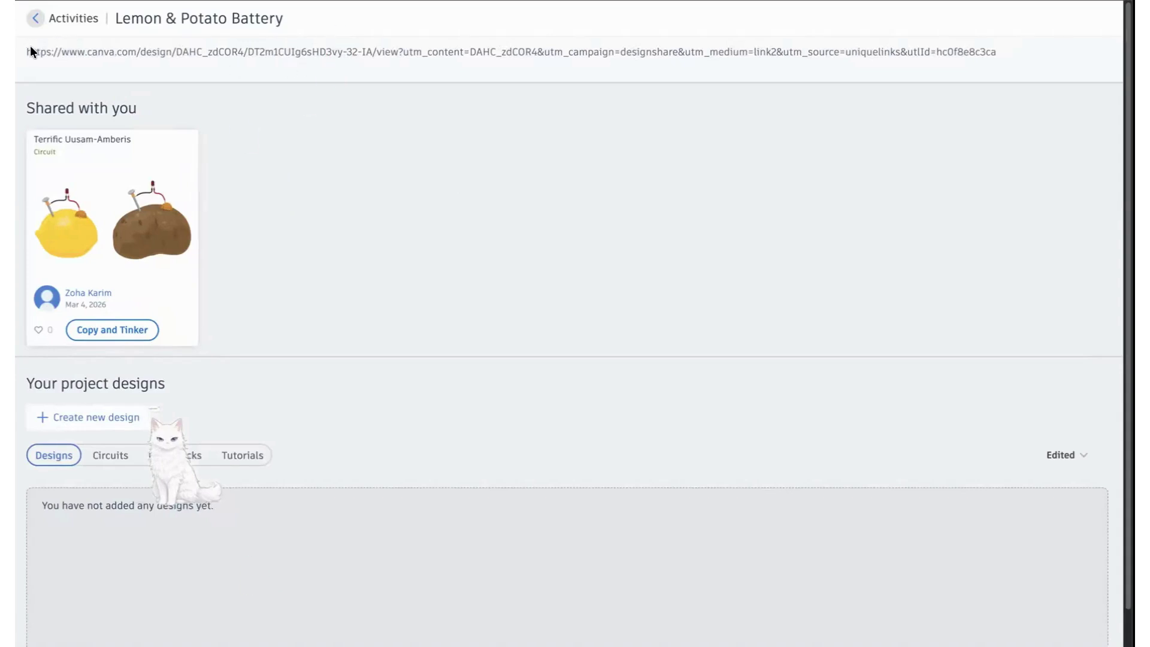
left_click_drag(27, 51, 1064, 88)
key("ctrl+c")
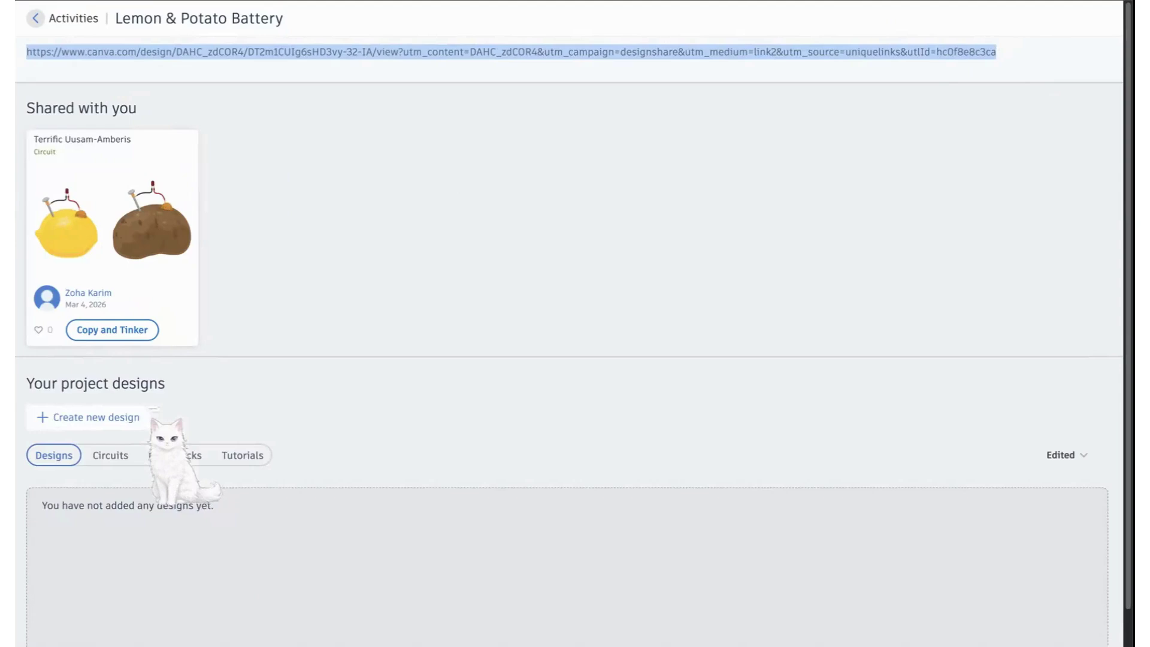
Paste the copied Canva link into a new browser tab and load it.
key("ctrl+t")
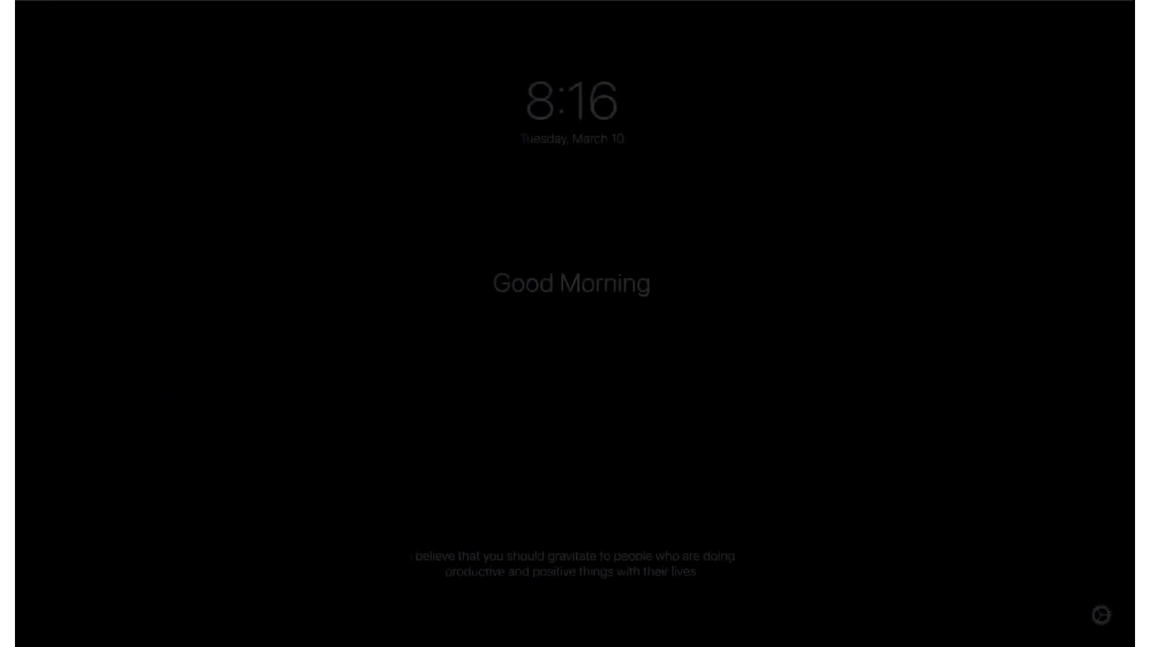
key("ctrl+v")
key("Return")
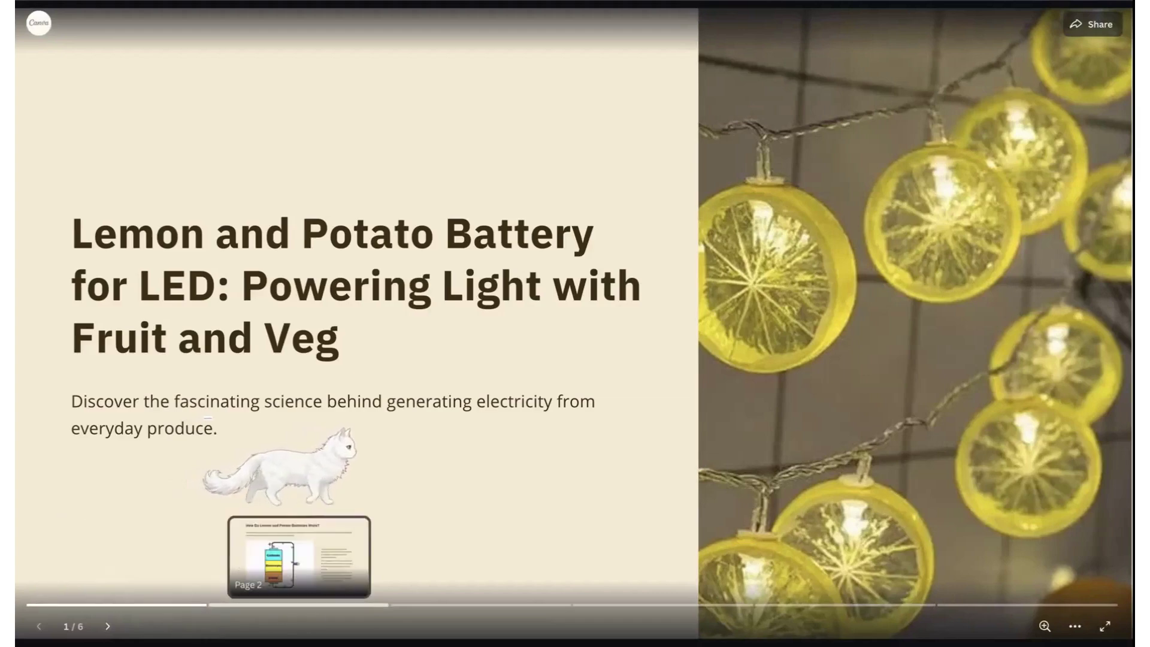
Jump to slide 3 of 6 in the Lemon and Potato Battery deck.
left_click(465, 605)
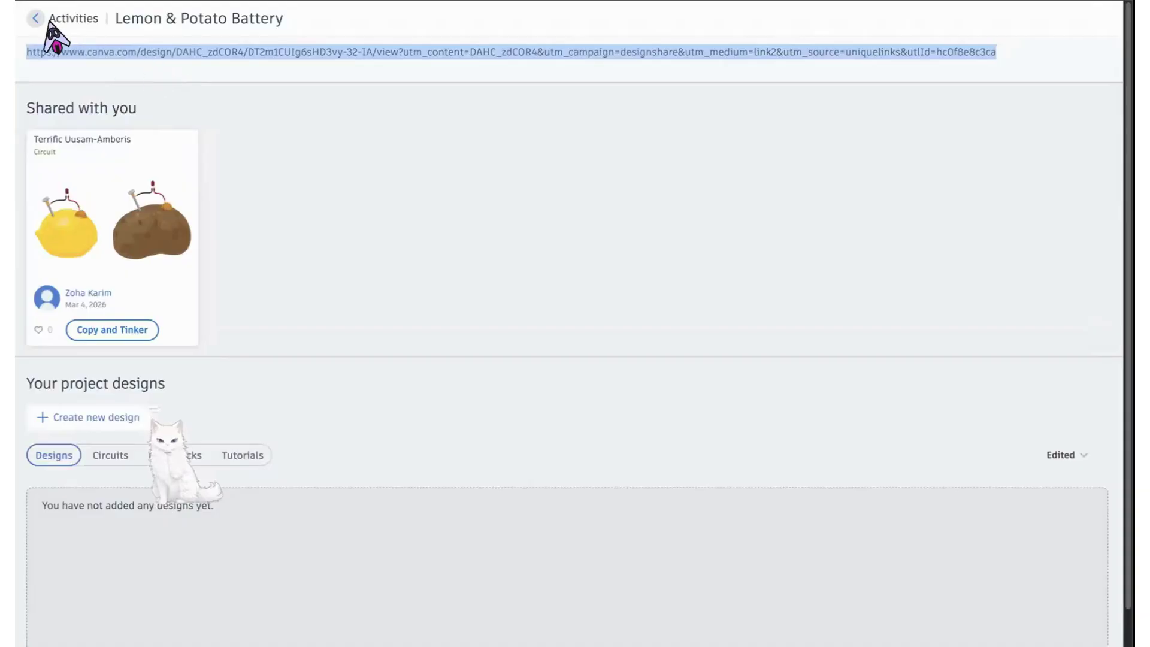
Back out of the activity through the class page to the classes list, then open Electronics.
left_click(49, 25)
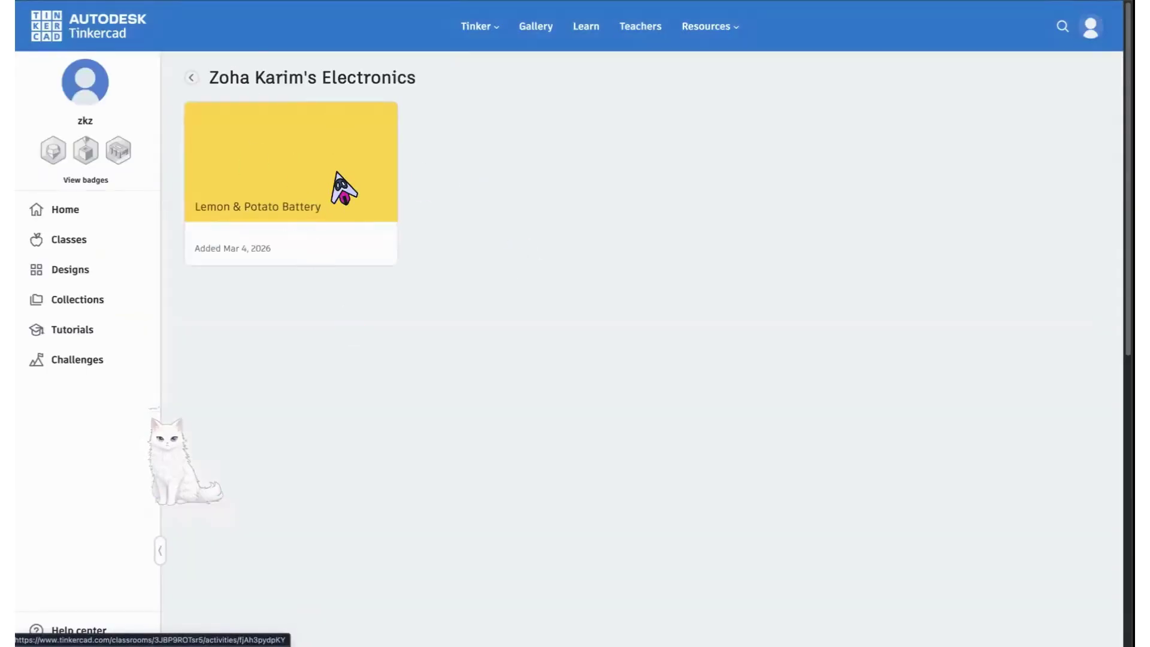
left_click(324, 195)
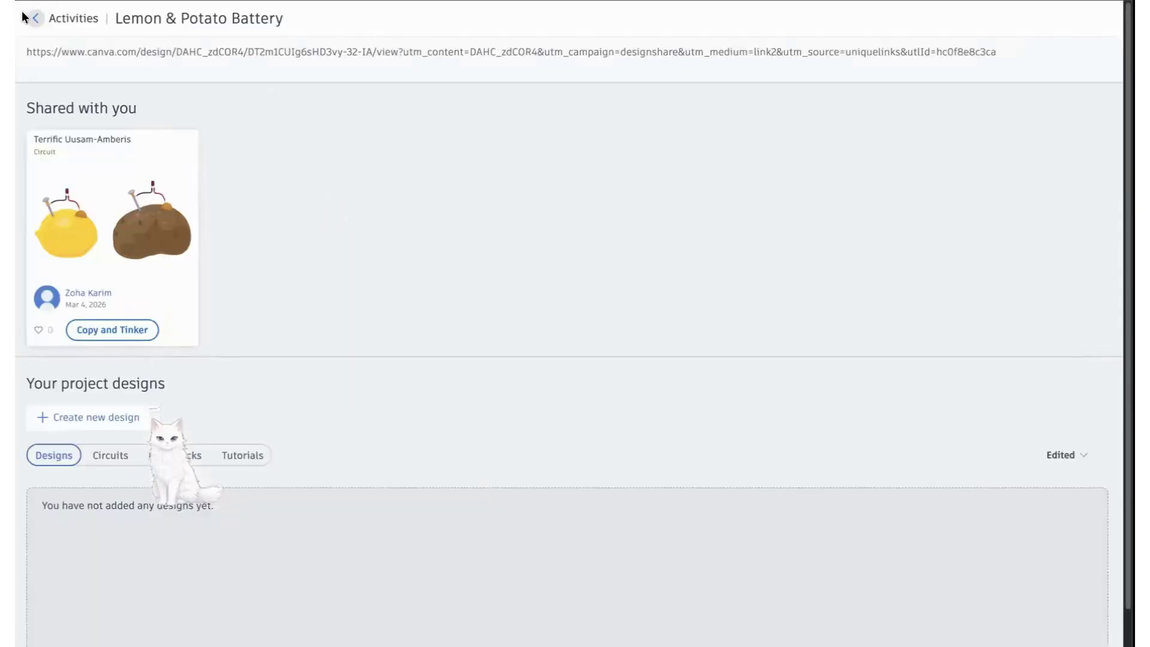
left_click(35, 18)
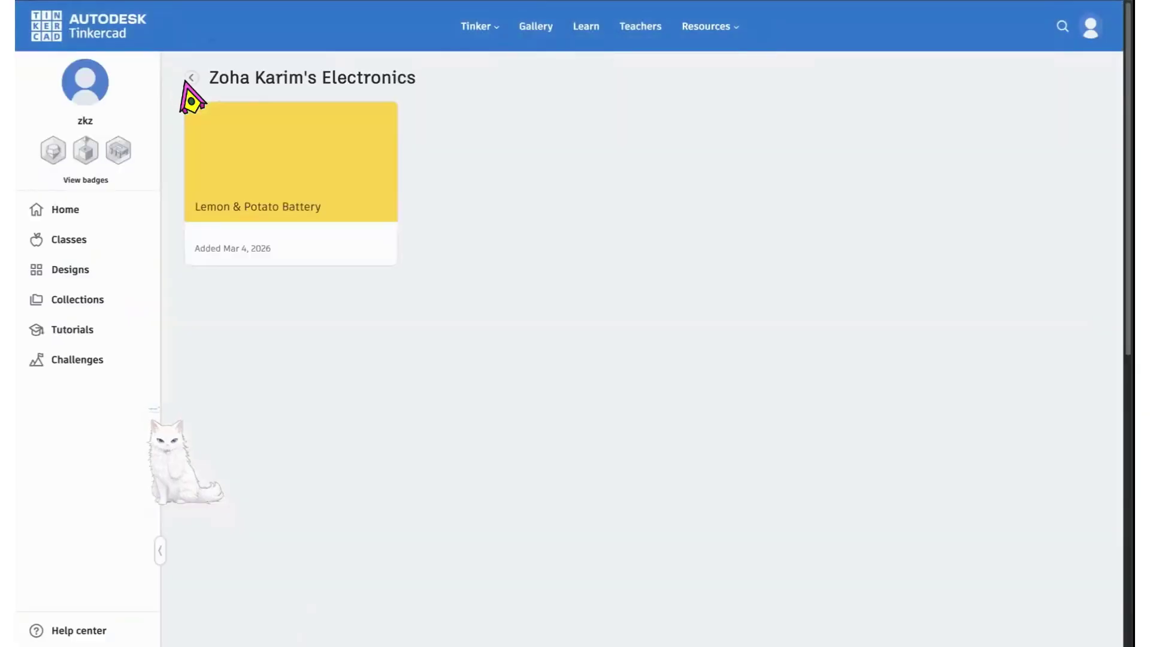
left_click(191, 79)
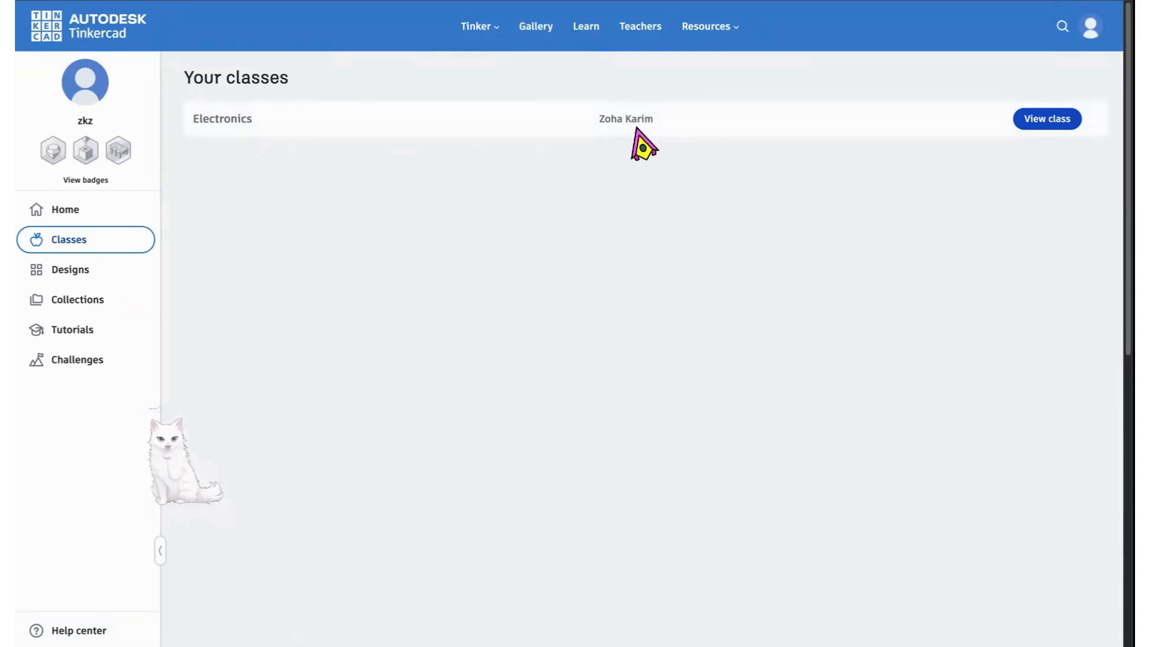
left_click(1048, 119)
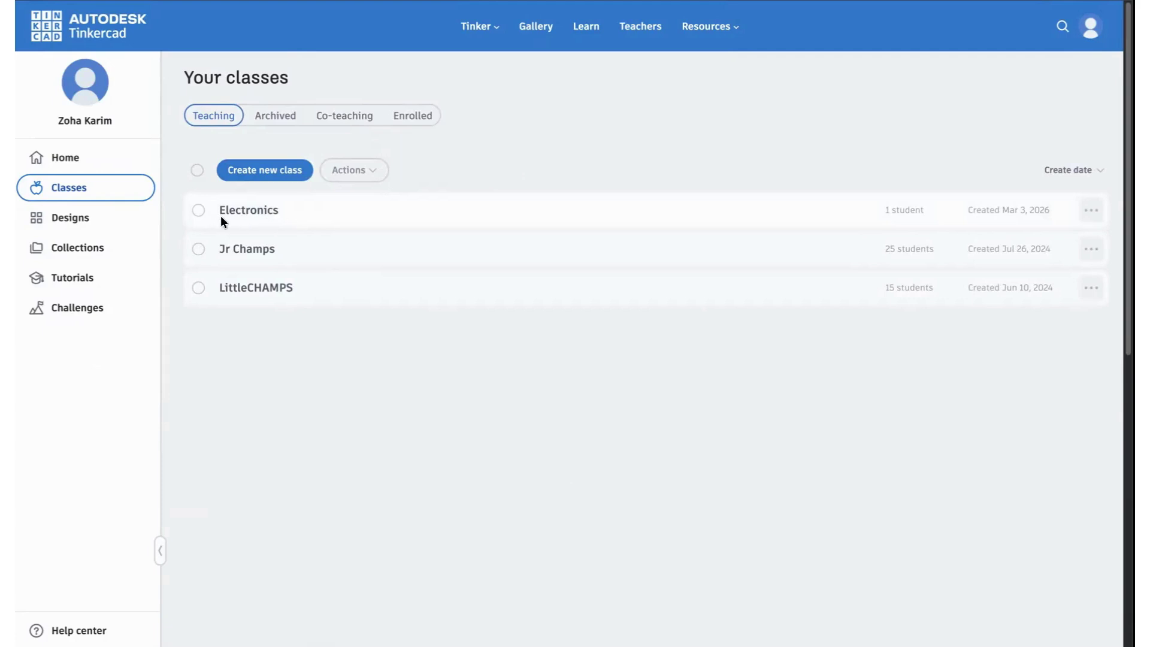
Open the Electronics class row to view its one-student roster.
left_click(252, 211)
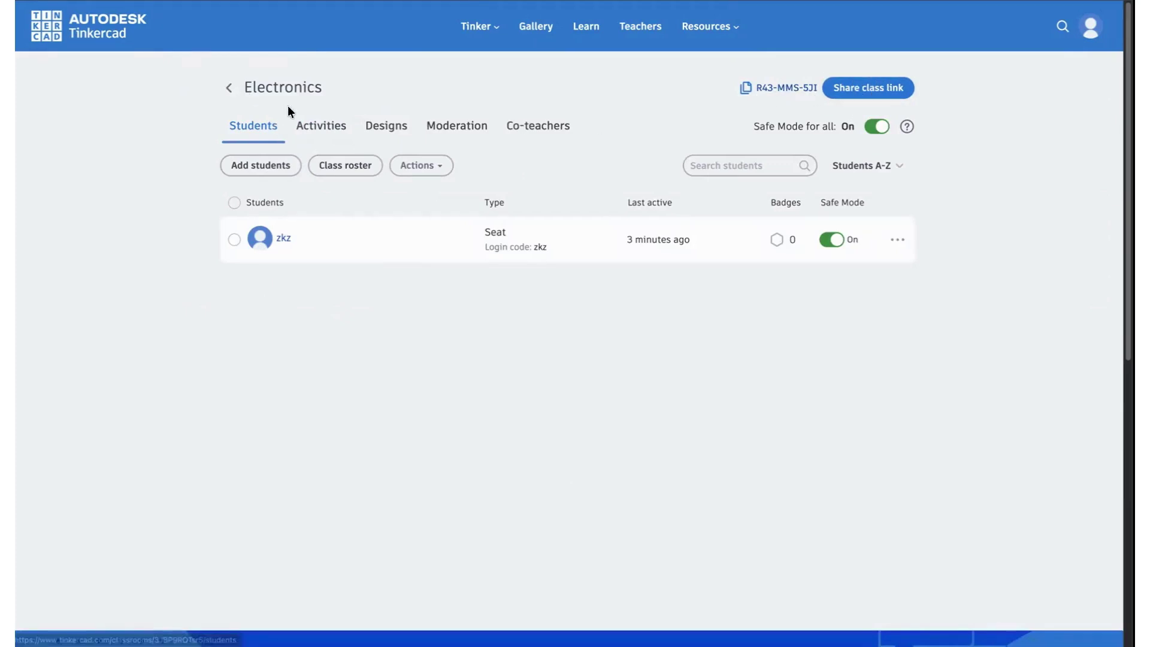
Open Lemon & Potato Battery from Activities, check the Glorious Wolt student work, and go back.
left_click(346, 126)
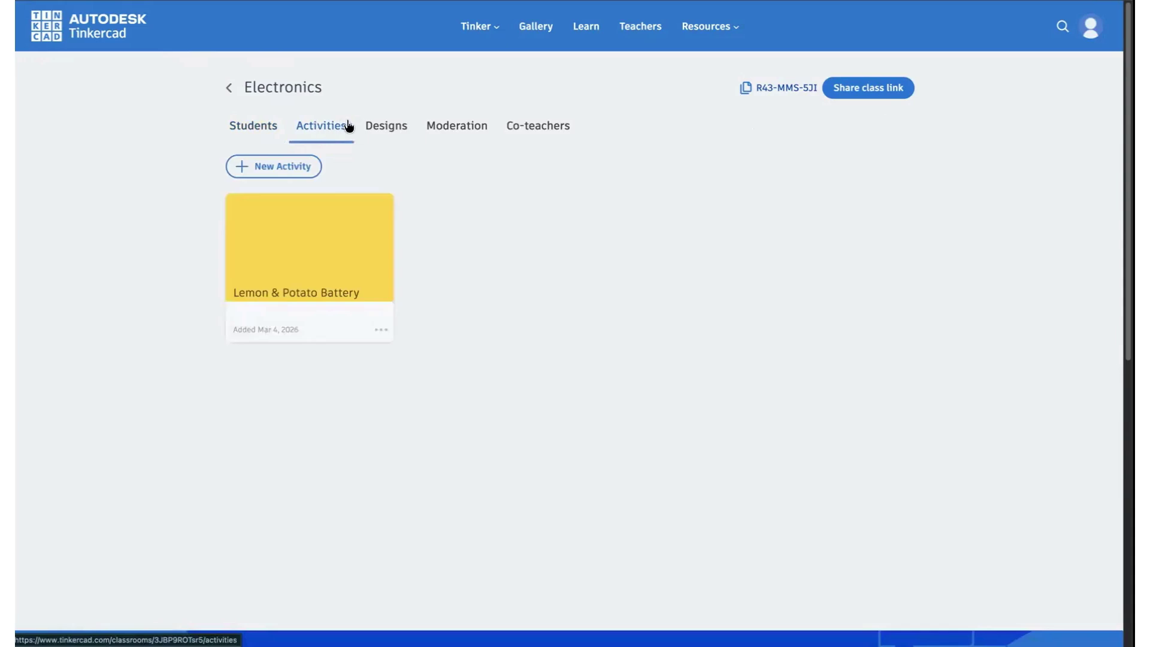
left_click(299, 279)
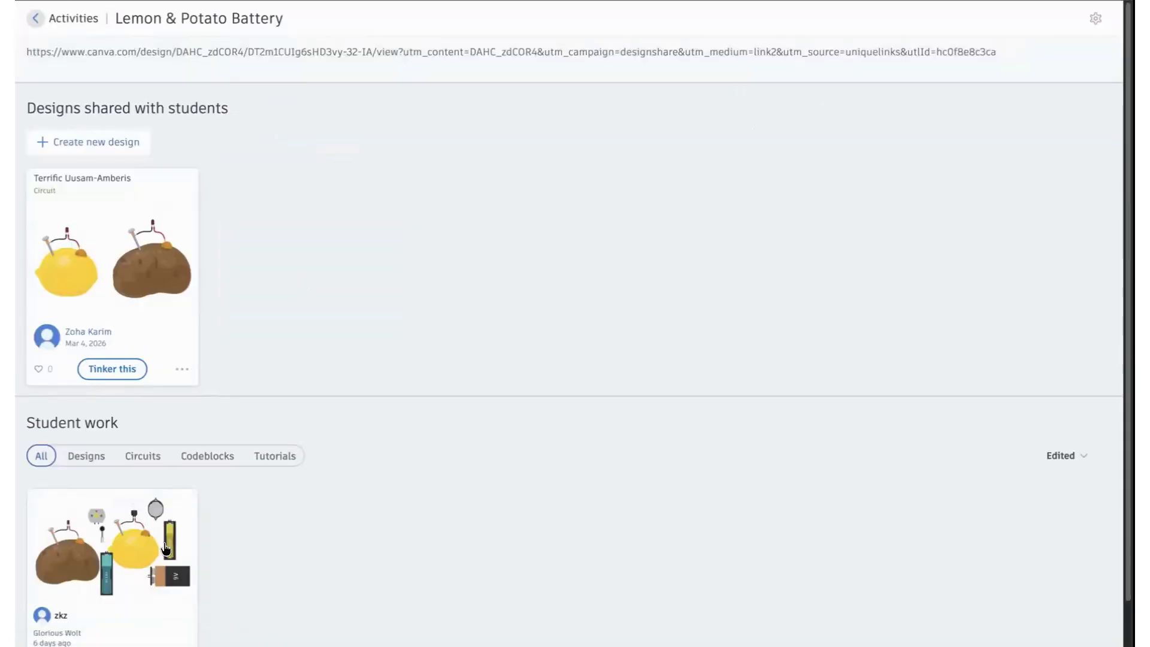
scroll(165, 548, "down", 1)
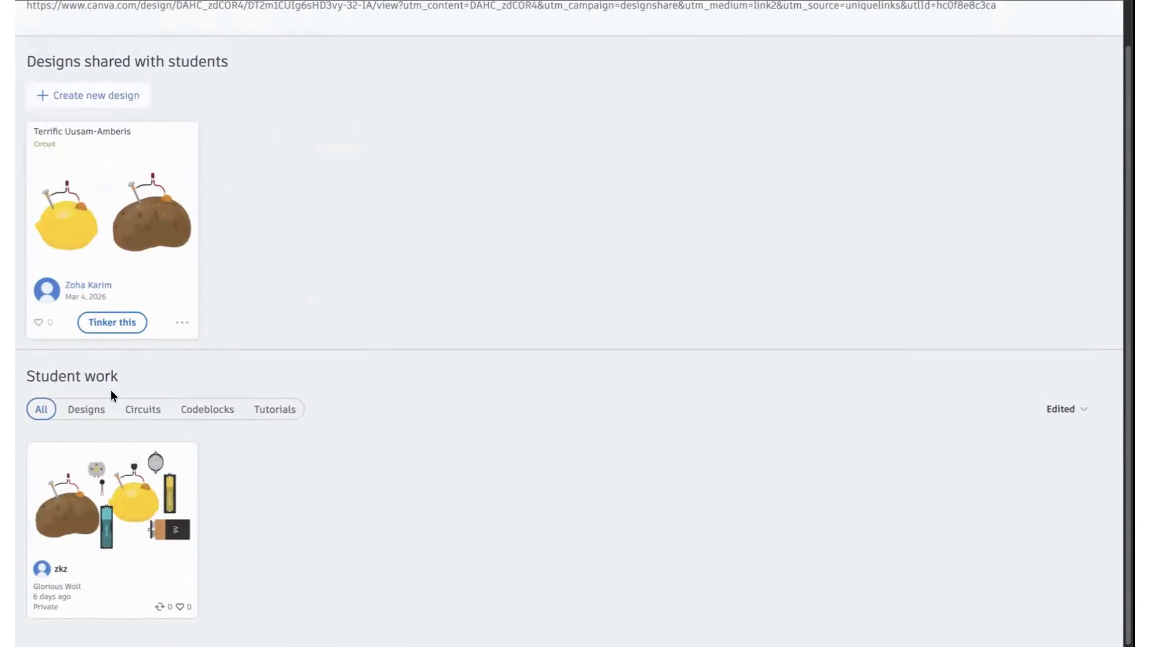
scroll(110, 389, "up", 1)
left_click(37, 20)
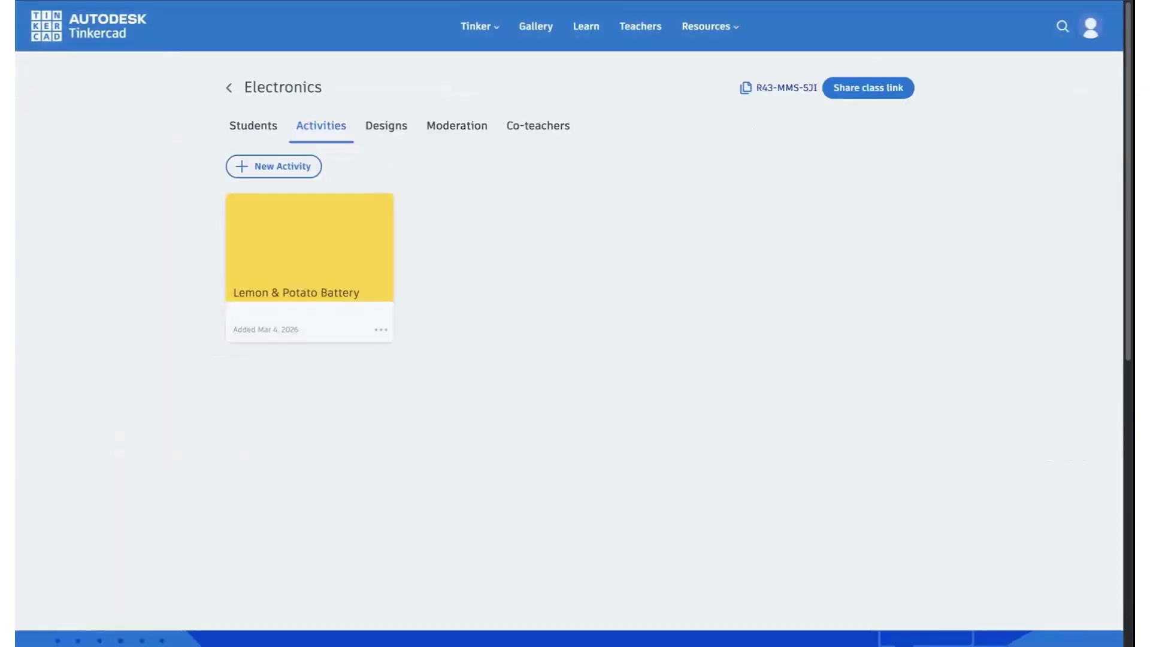
Open Electronics, pick the Electronics badge for the student, cancel, and return to classes.
left_click(230, 89)
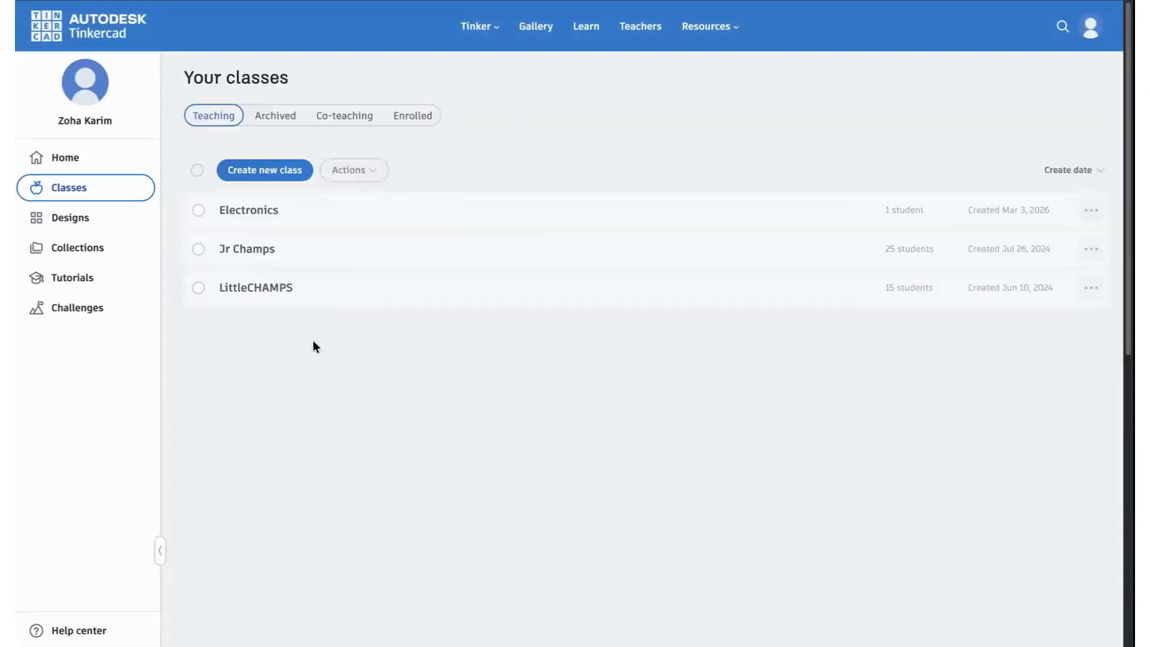
left_click(271, 210)
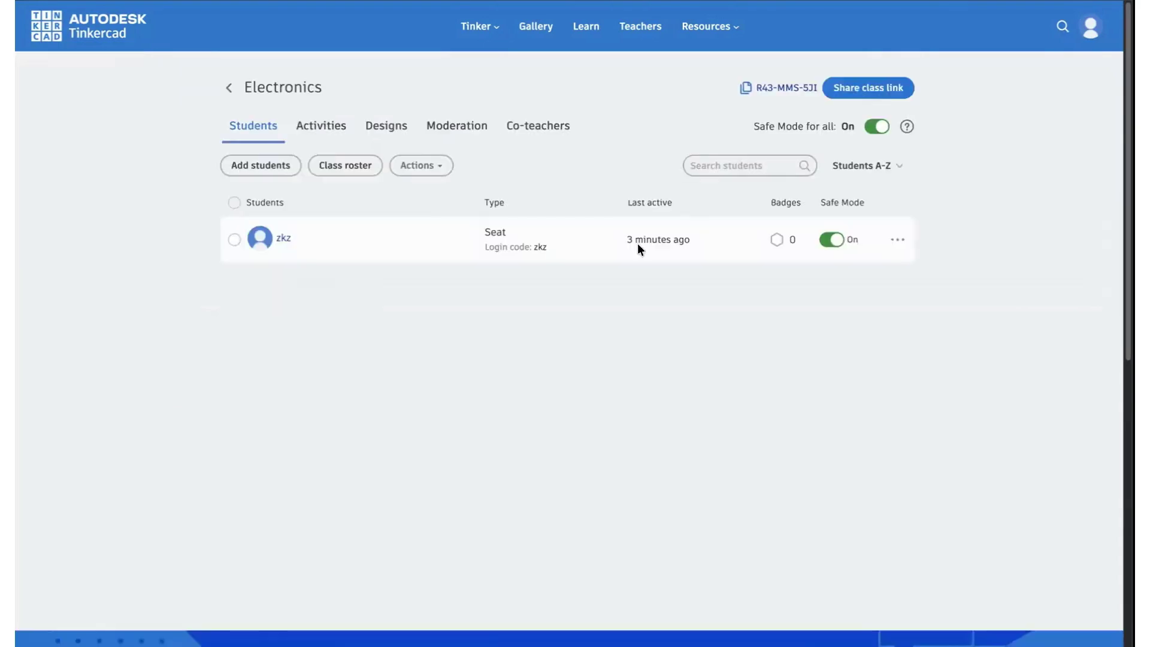
left_click(776, 239)
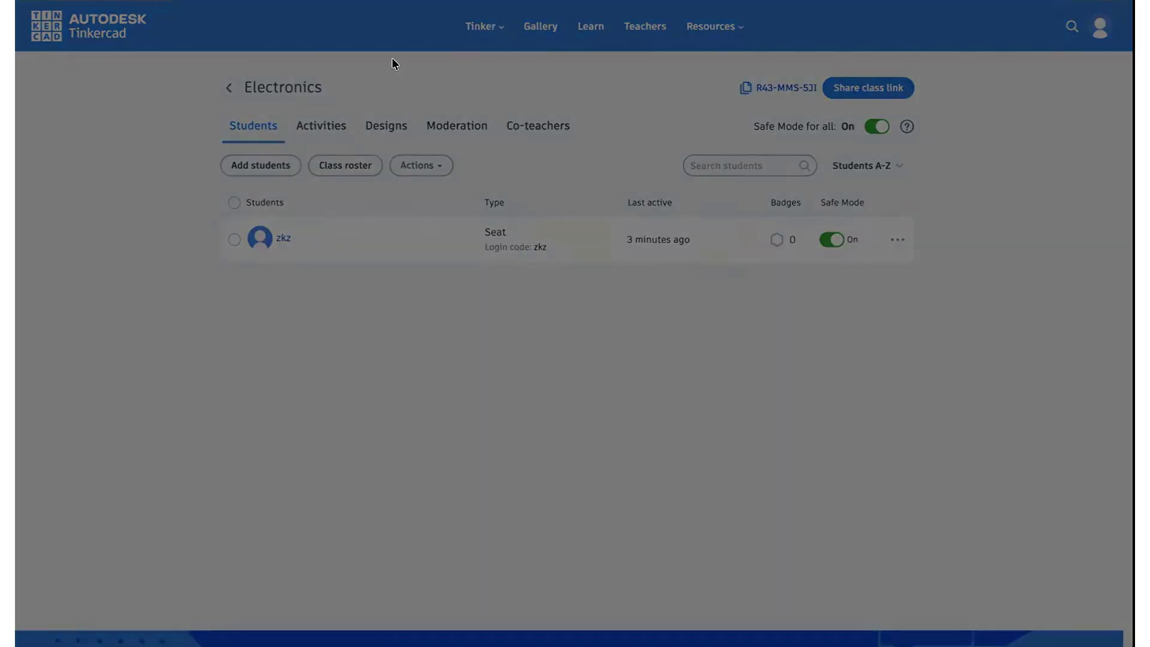
scroll(557, 321, "down", 1)
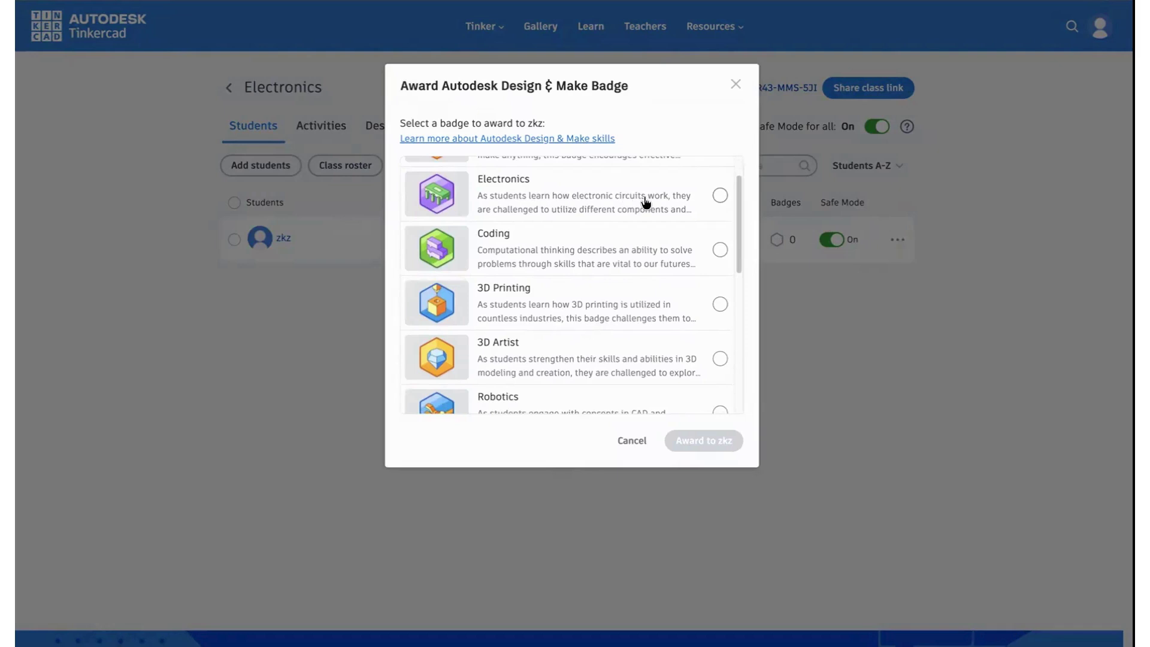
left_click(720, 195)
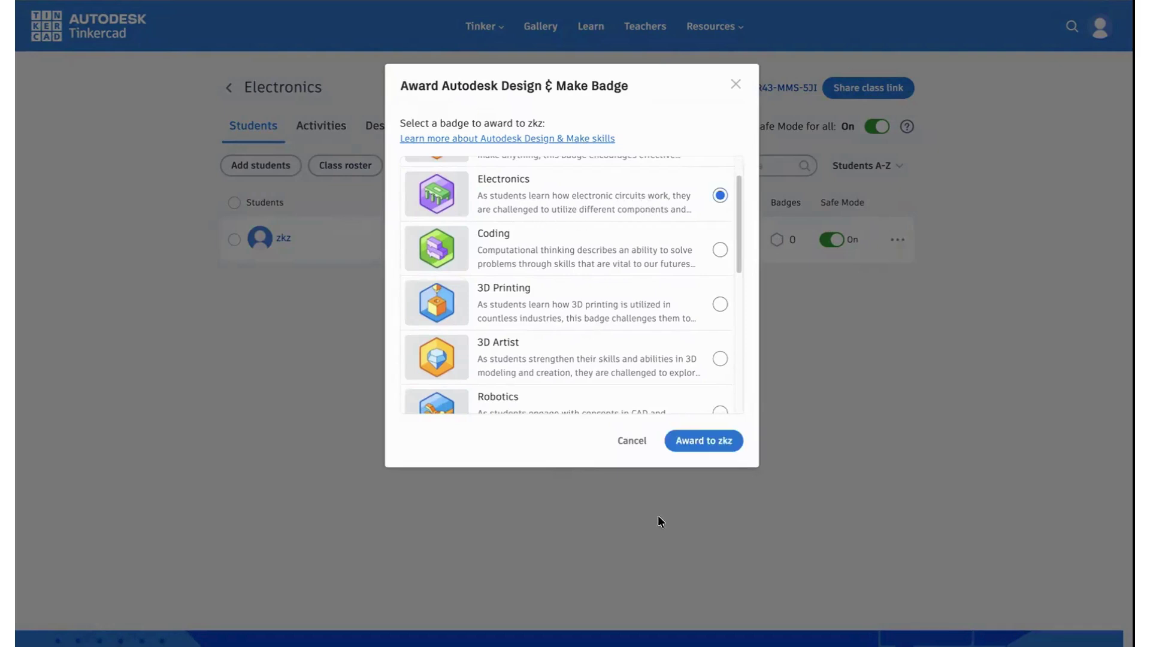
scroll(654, 343, "down", 5)
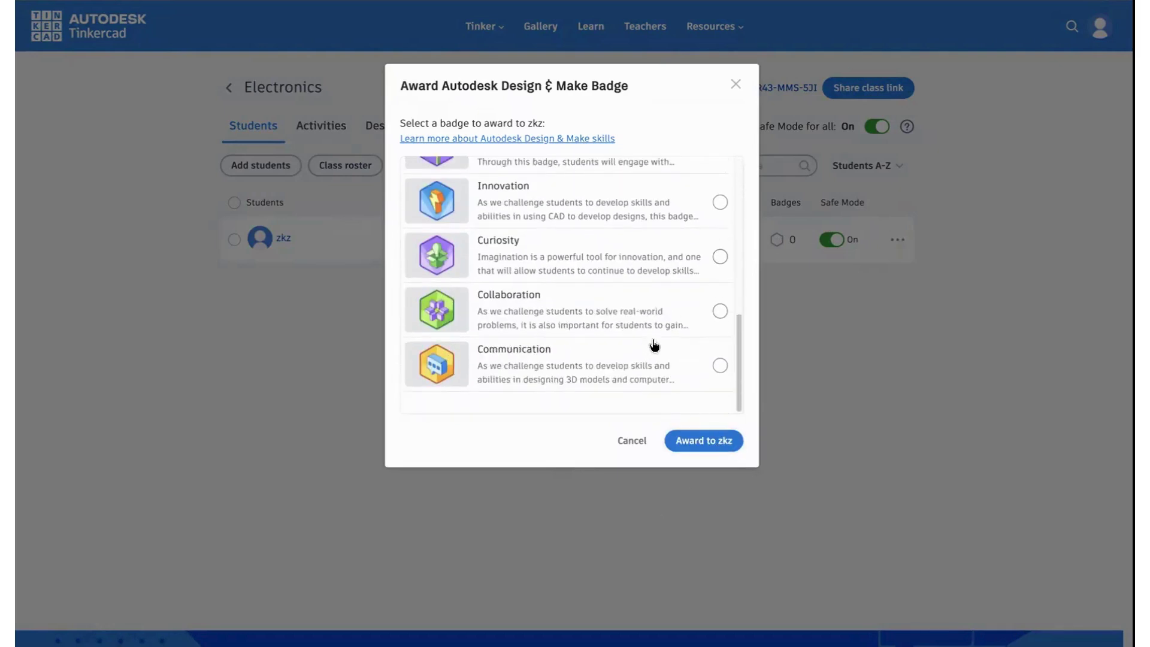
scroll(654, 347, "up", 5)
scroll(655, 353, "down", 1)
left_click(632, 440)
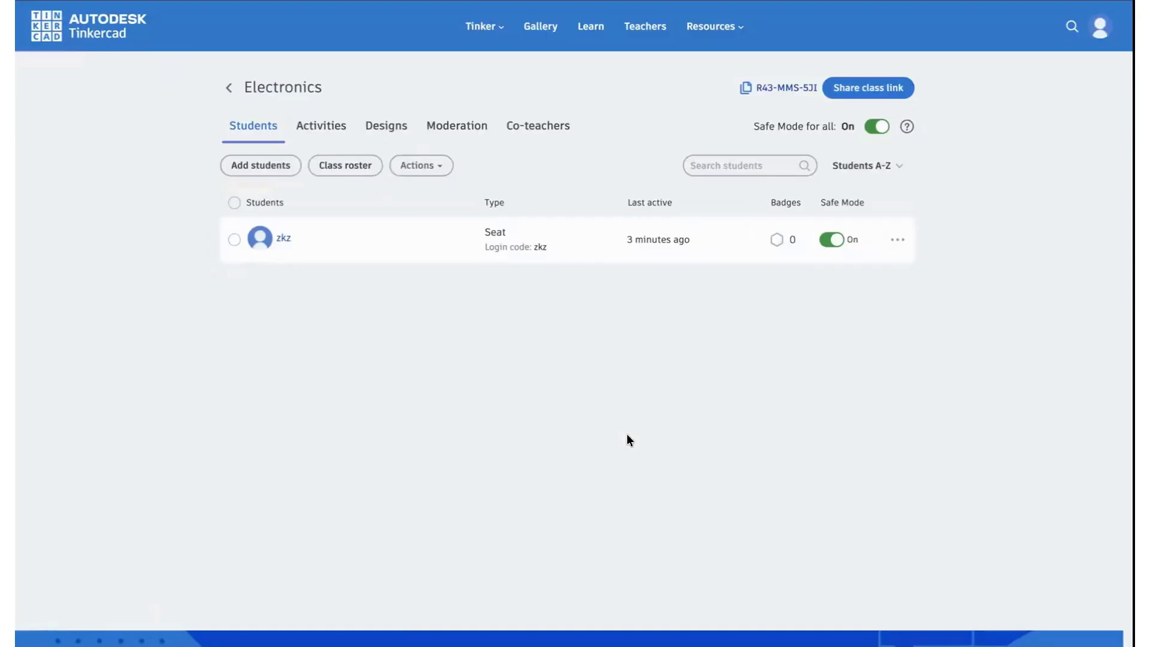
left_click(229, 88)
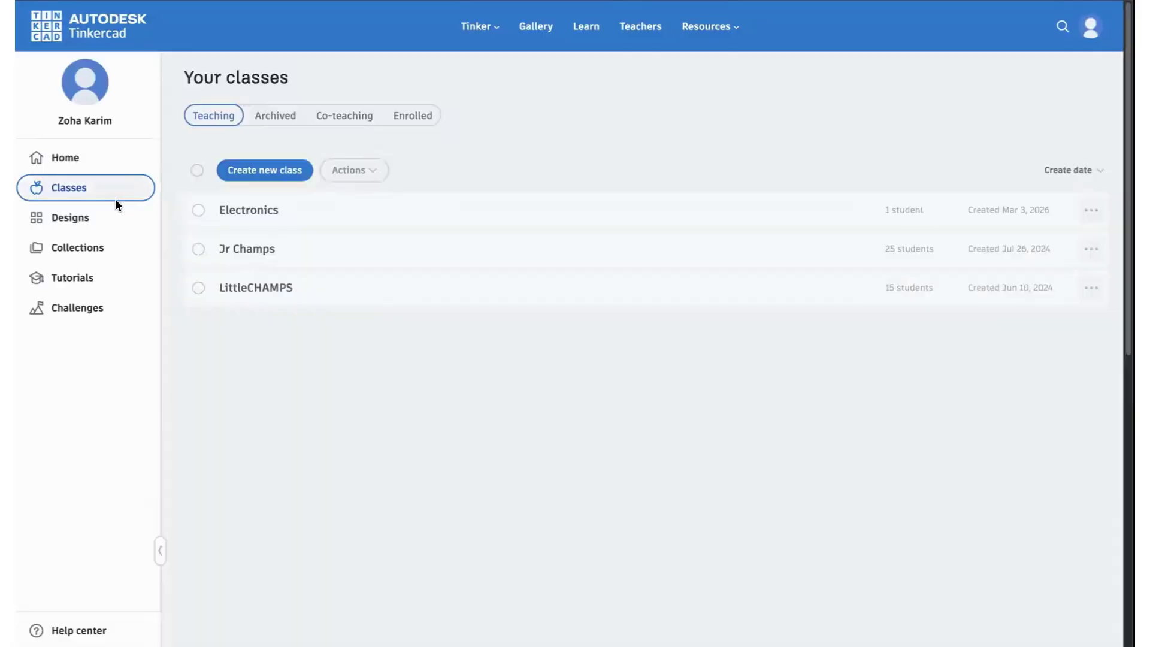
Page through the saved Designs list from page 1 to page 4.
left_click(116, 215)
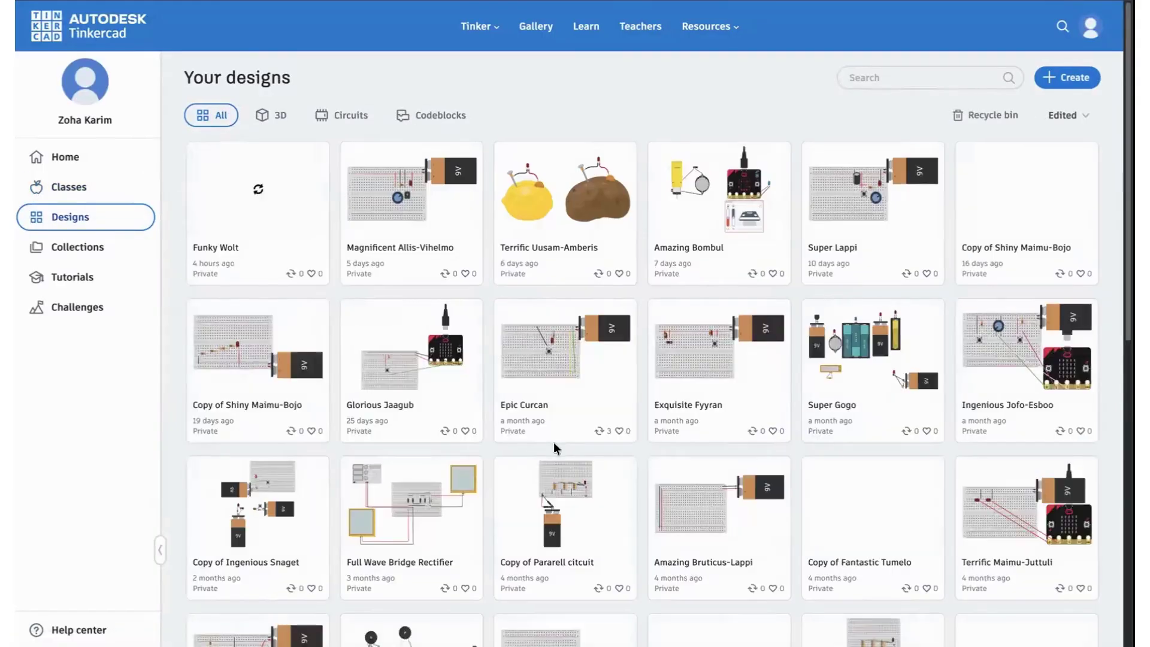
scroll(553, 442, "down", 3)
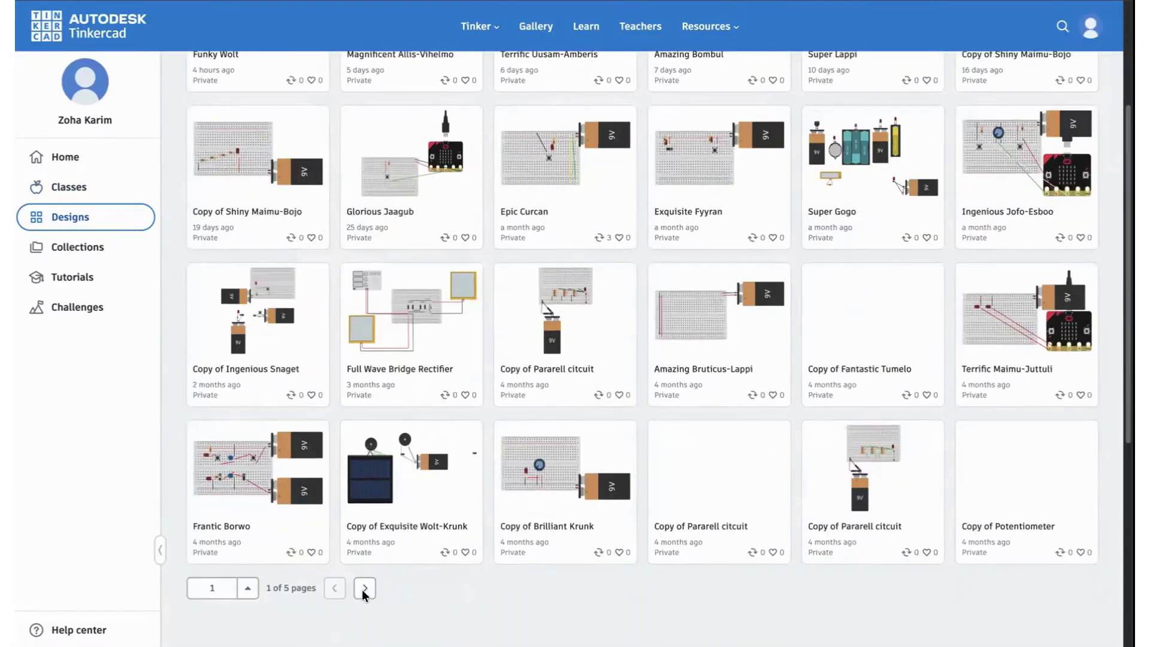
left_click(364, 588)
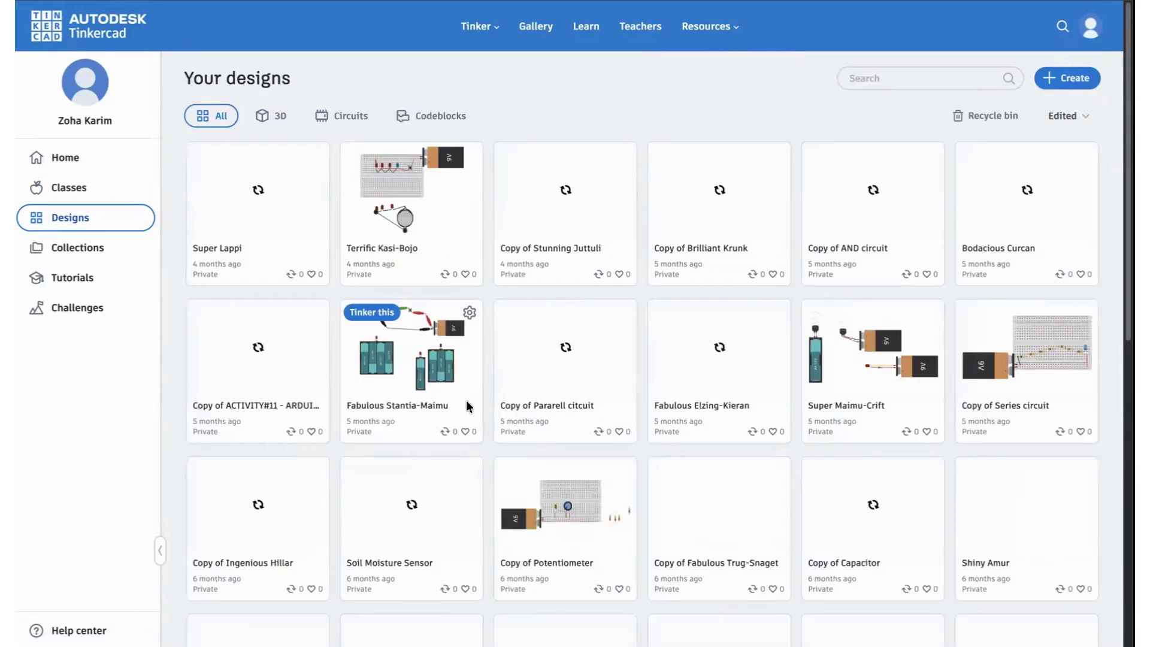
scroll(466, 400, "down", 3)
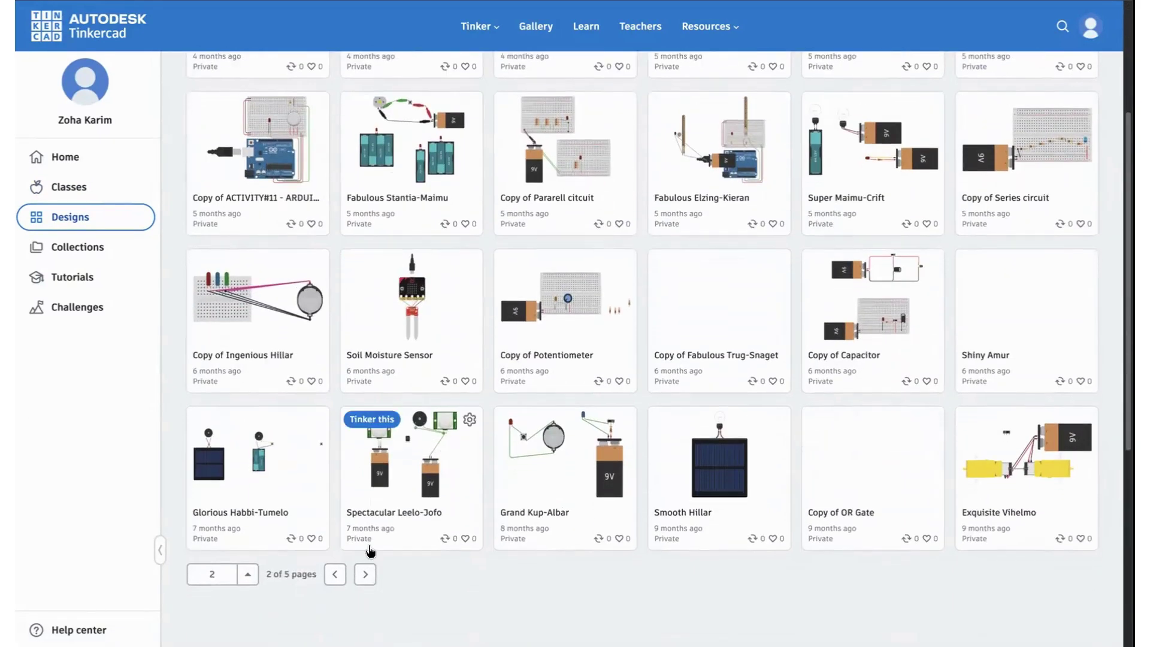
left_click(365, 574)
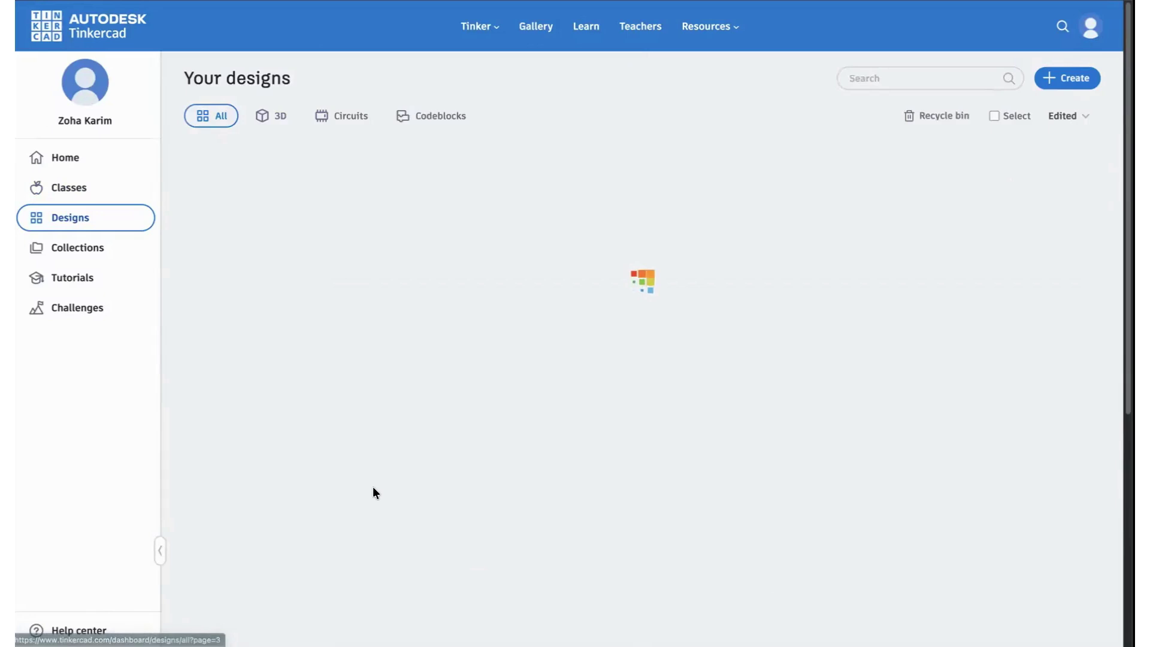
scroll(441, 485, "down", 4)
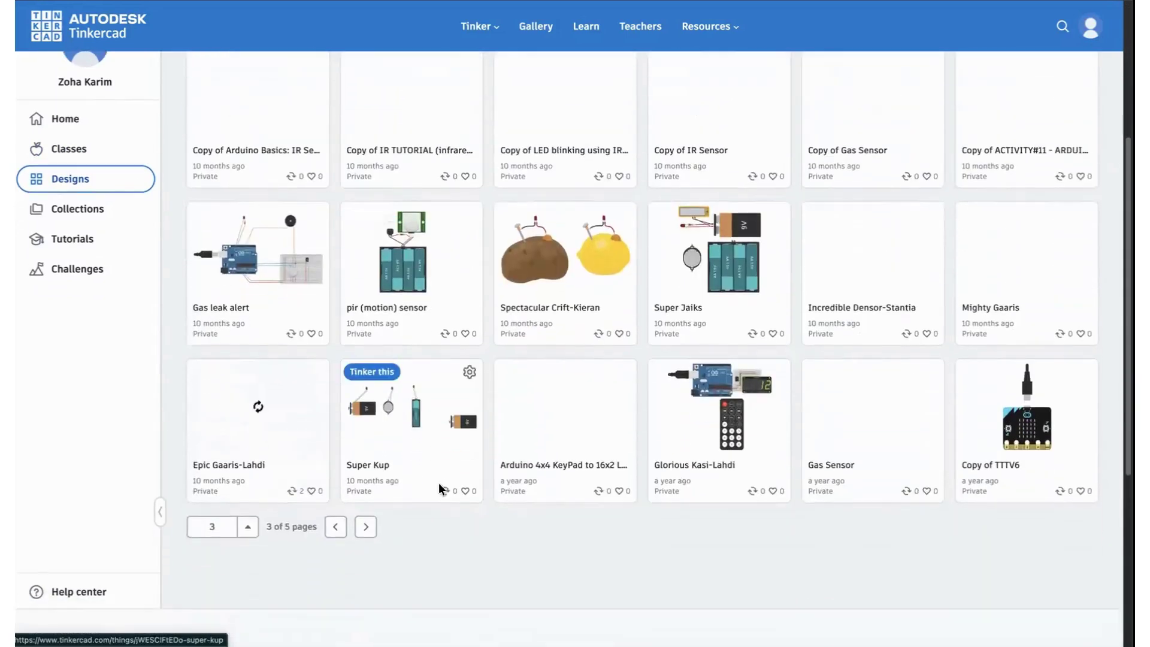
scroll(441, 488, "up", 2)
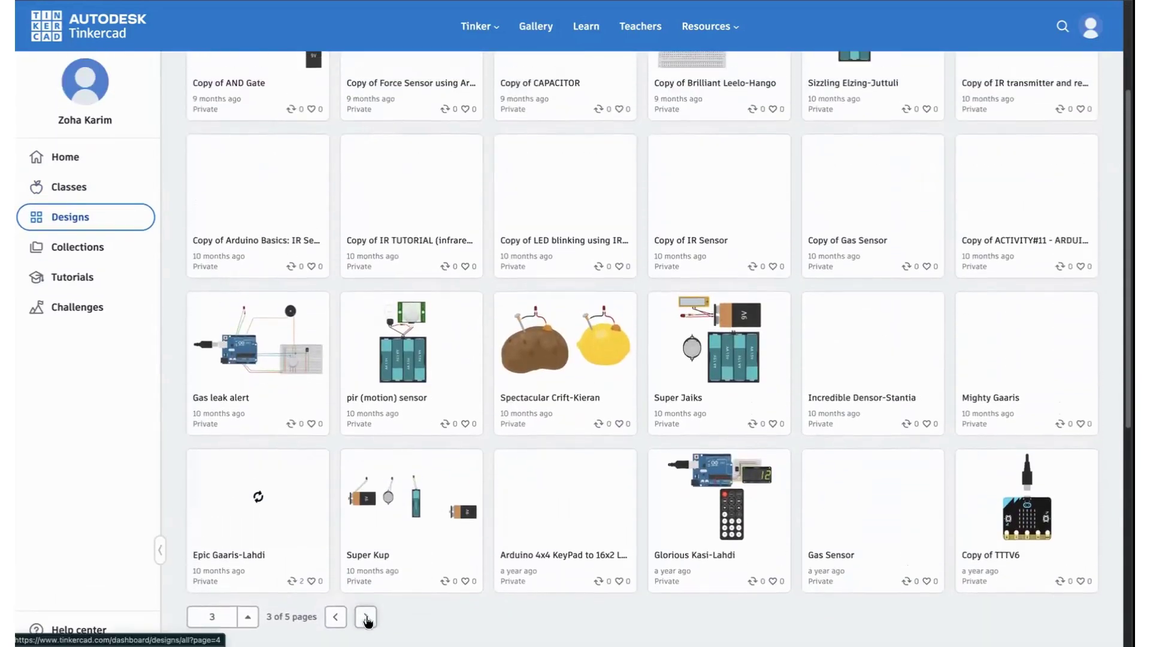
left_click(366, 618)
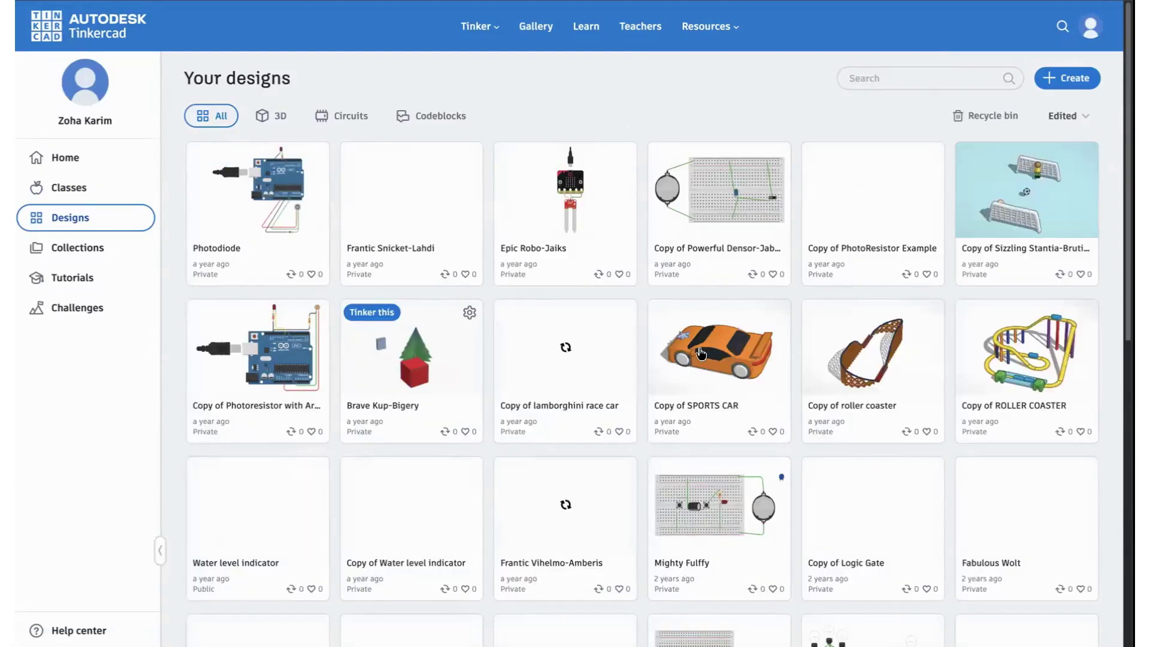
scroll(871, 525, "down", 1)
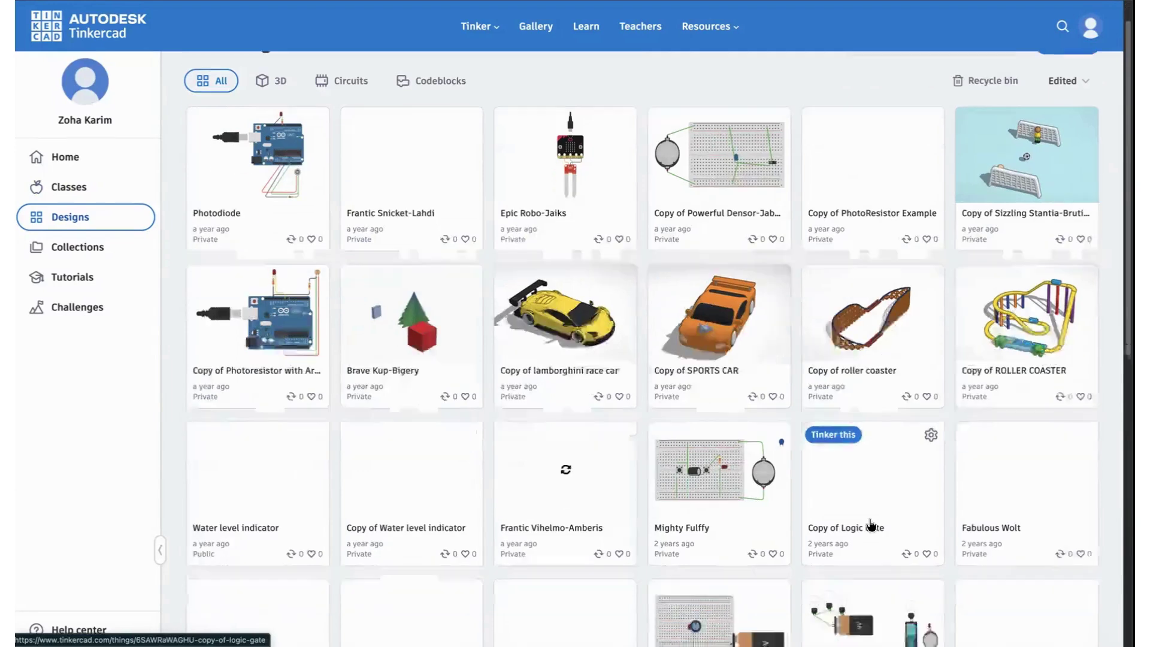
scroll(387, 344, "up", 1)
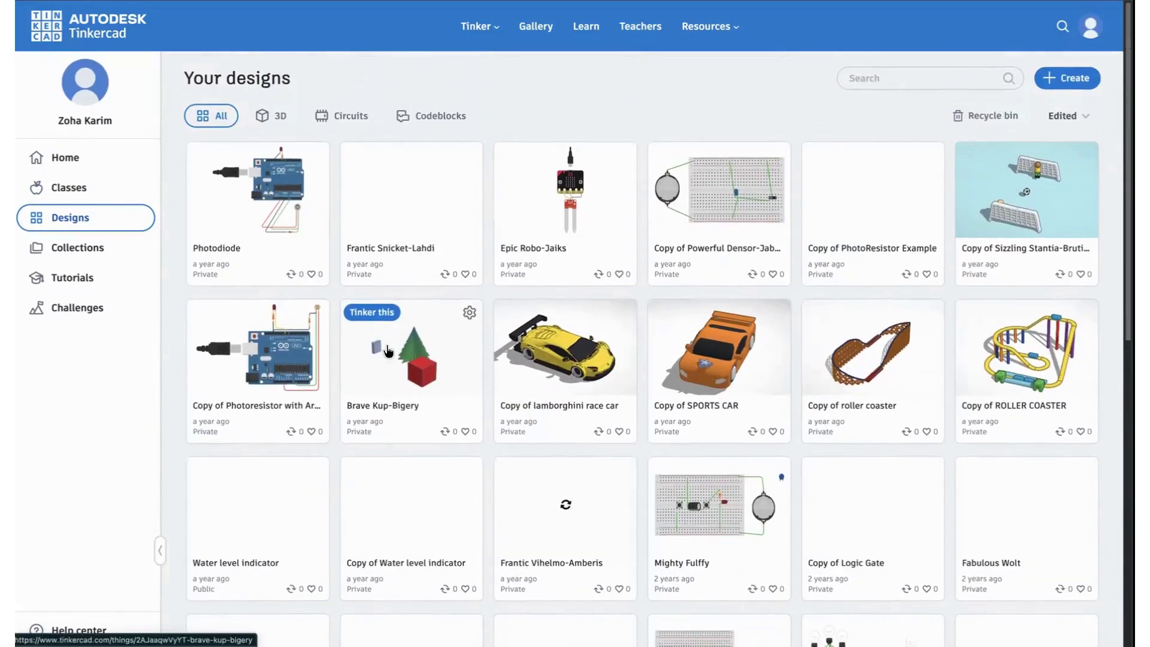
Go via Classes to the Home dashboard and scroll its recent designs.
left_click(87, 188)
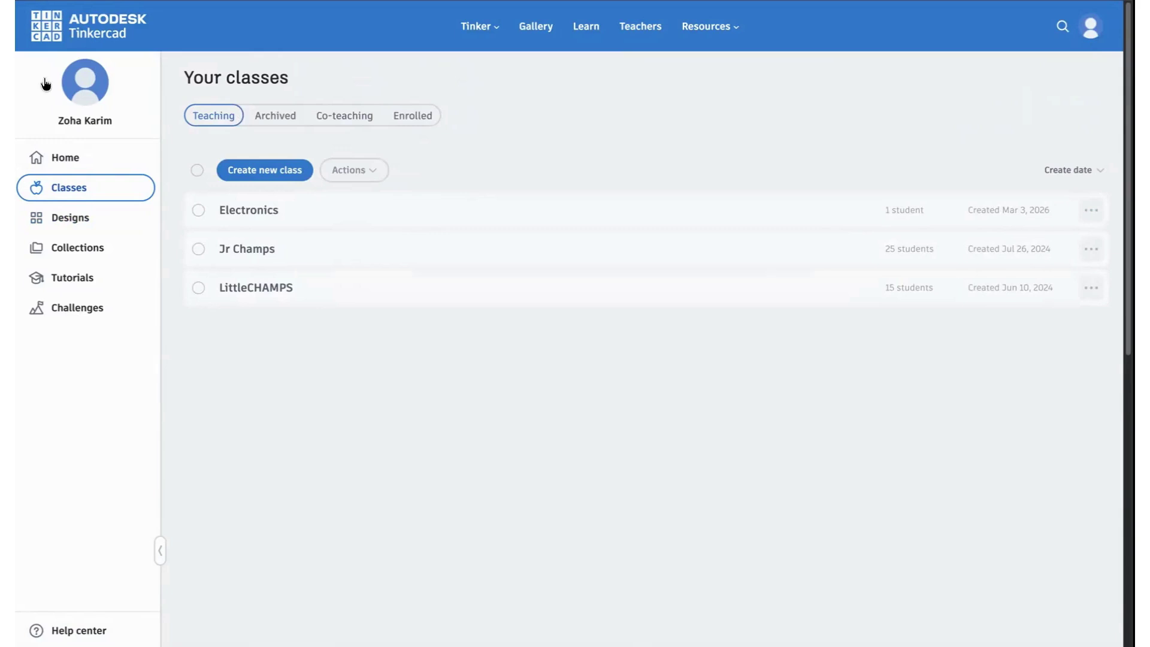
left_click(90, 33)
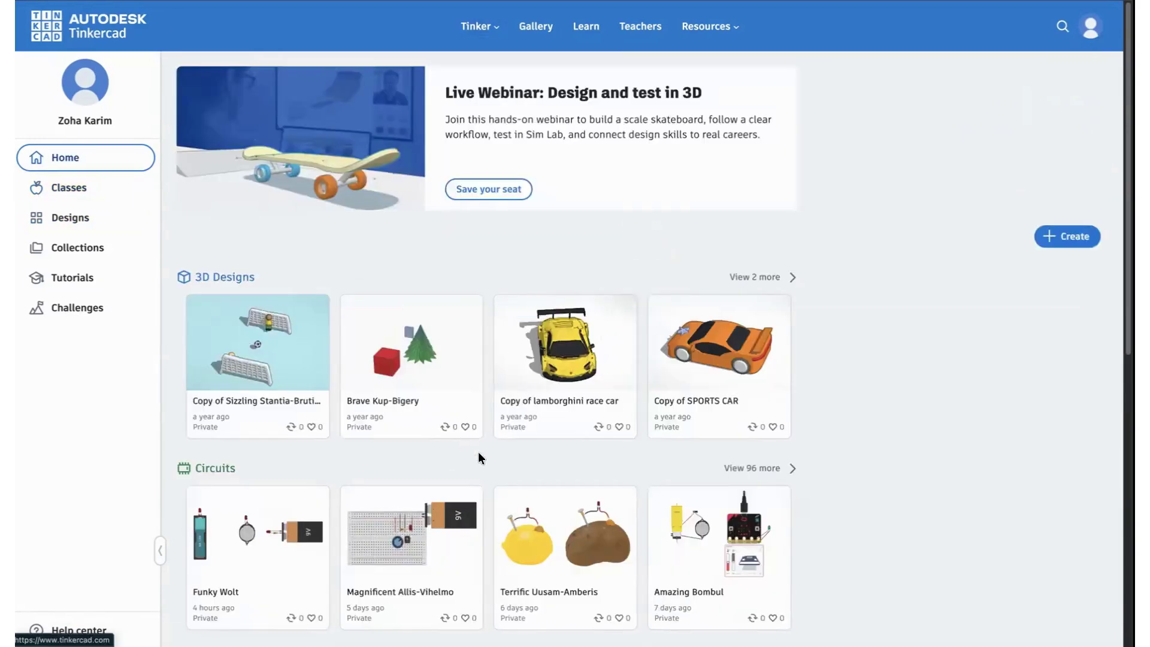
scroll(263, 503, "down", 1)
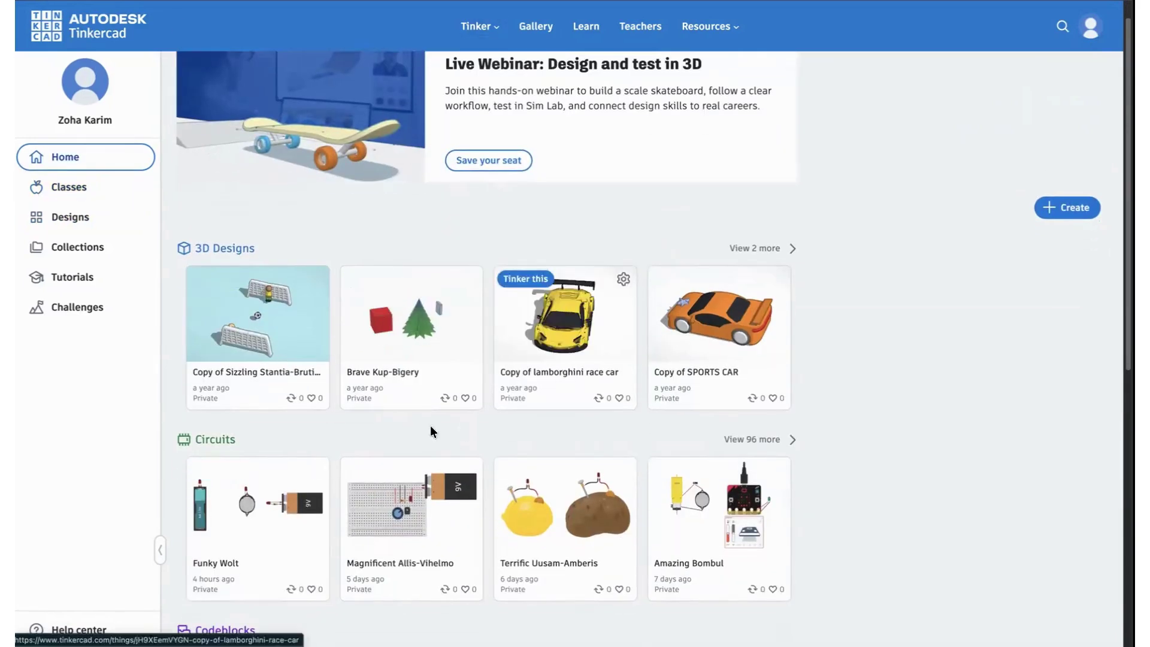